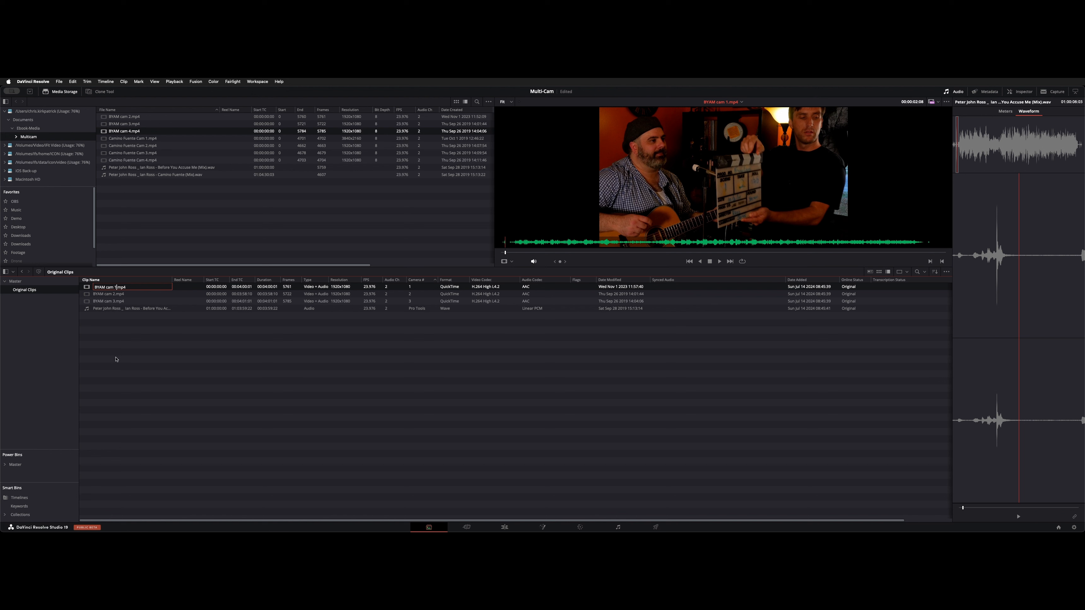
- Finish renaming the first camera clip as BYAM cam 1.mp4
key("Return")
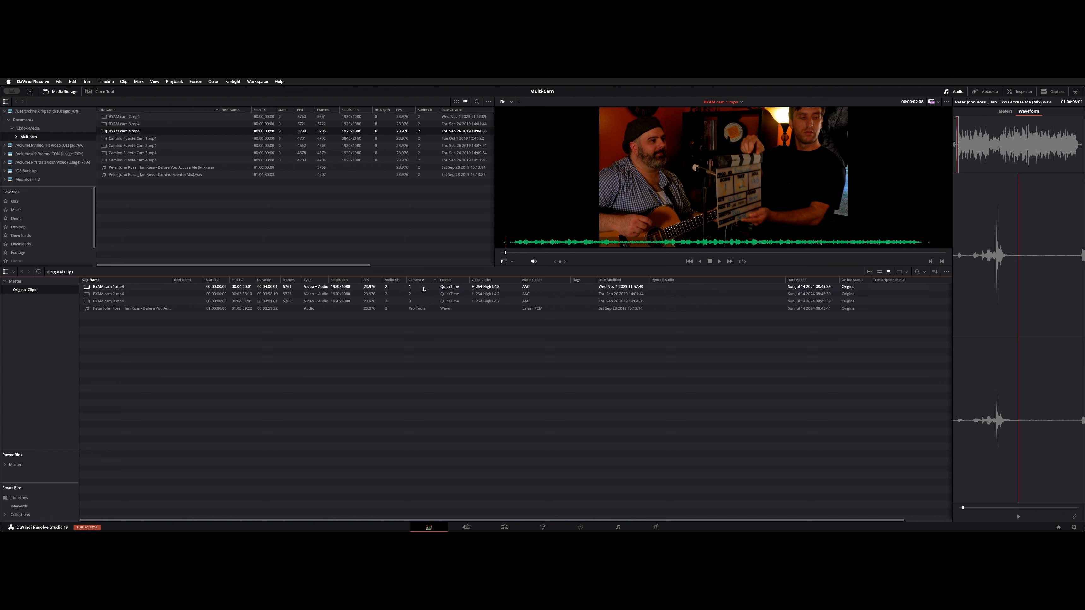
left_click(138, 294, "super")
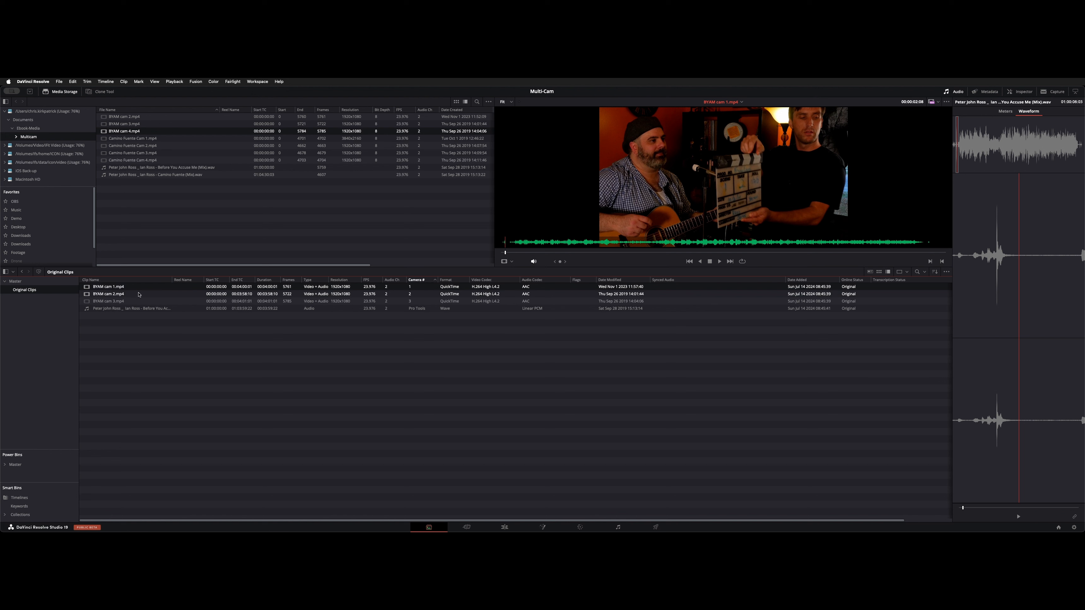
left_click(152, 293, "super")
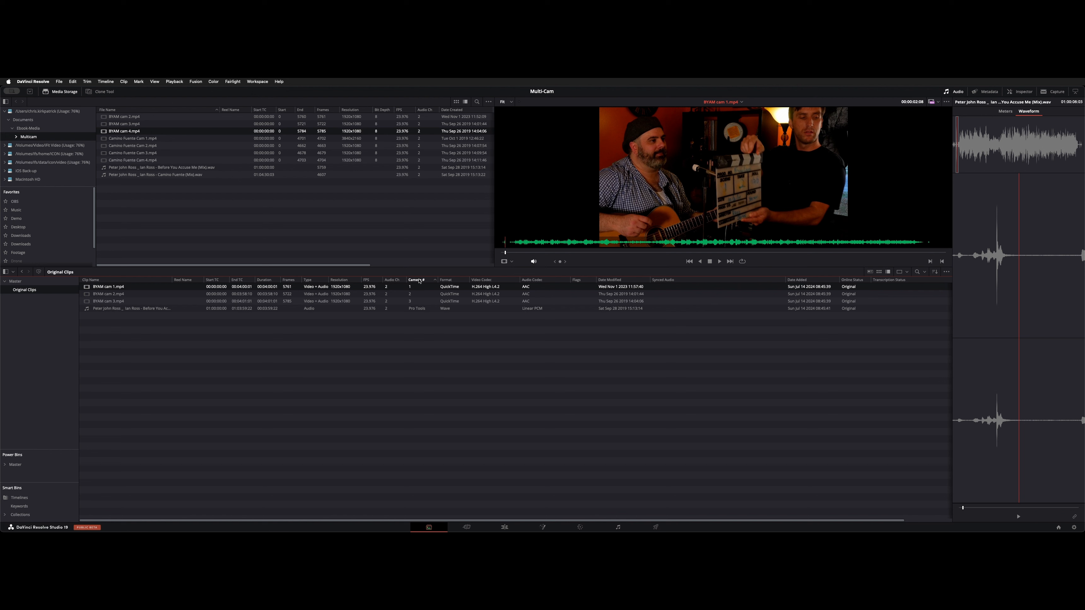
- Look through the clip list's available metadata columns and preview the BYAM cam 2 and BYAM cam 3 clips
right_click(415, 281)
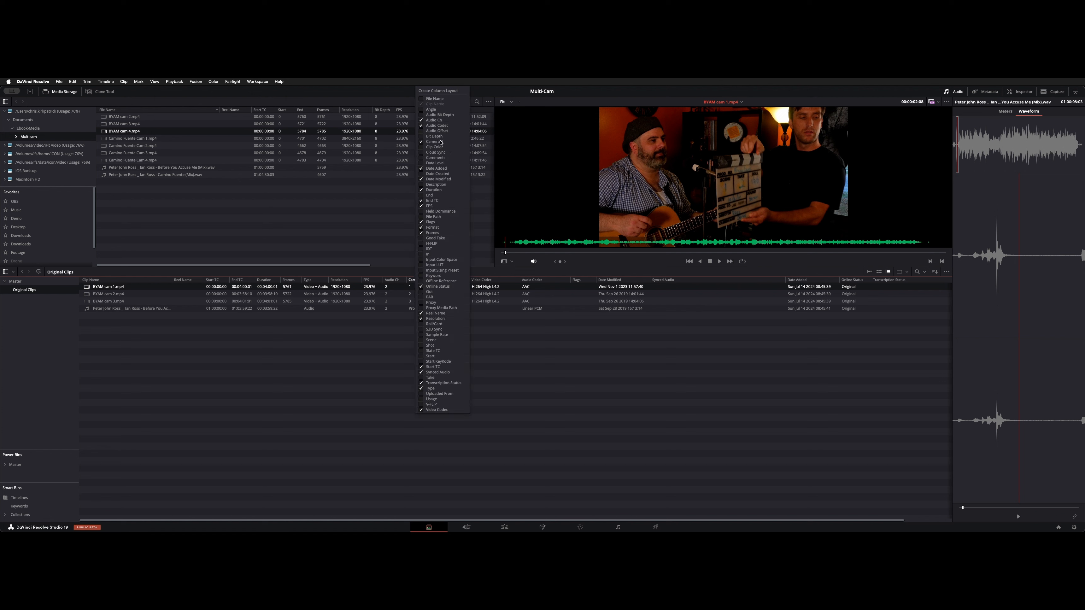
left_click(132, 294)
left_click(125, 301)
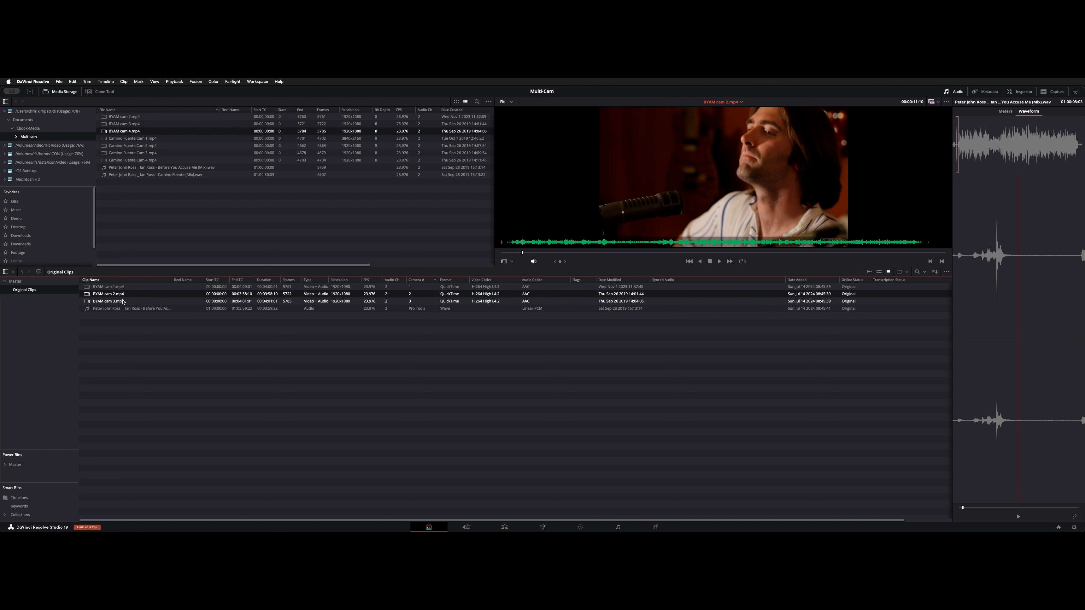
left_click(95, 310)
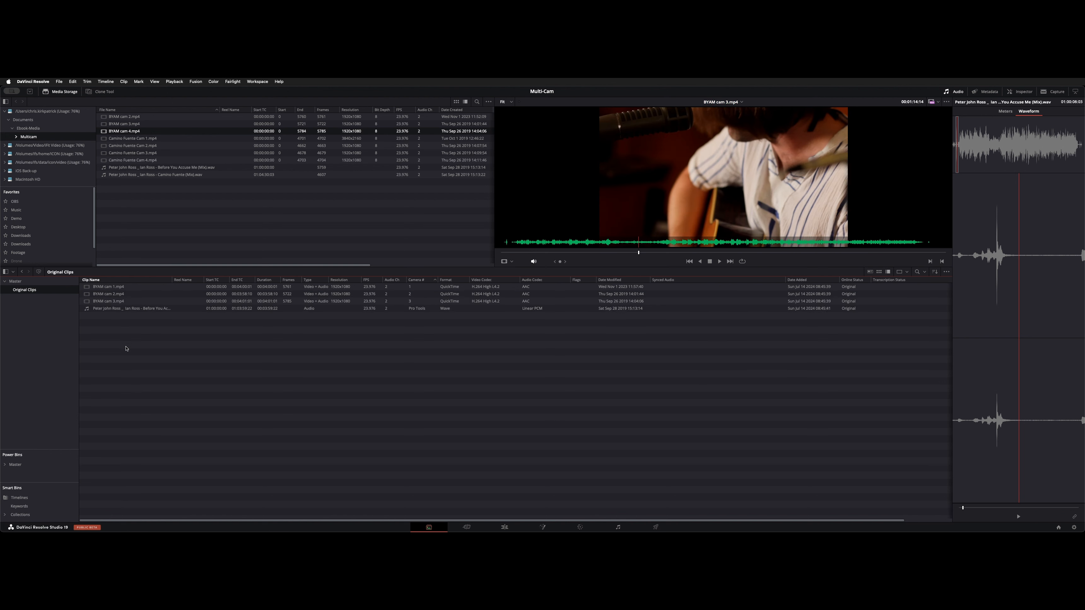
- Add a marker to BYAM cam 1.mp4 at the slate clap, at 00:00:02:05
left_click(123, 287)
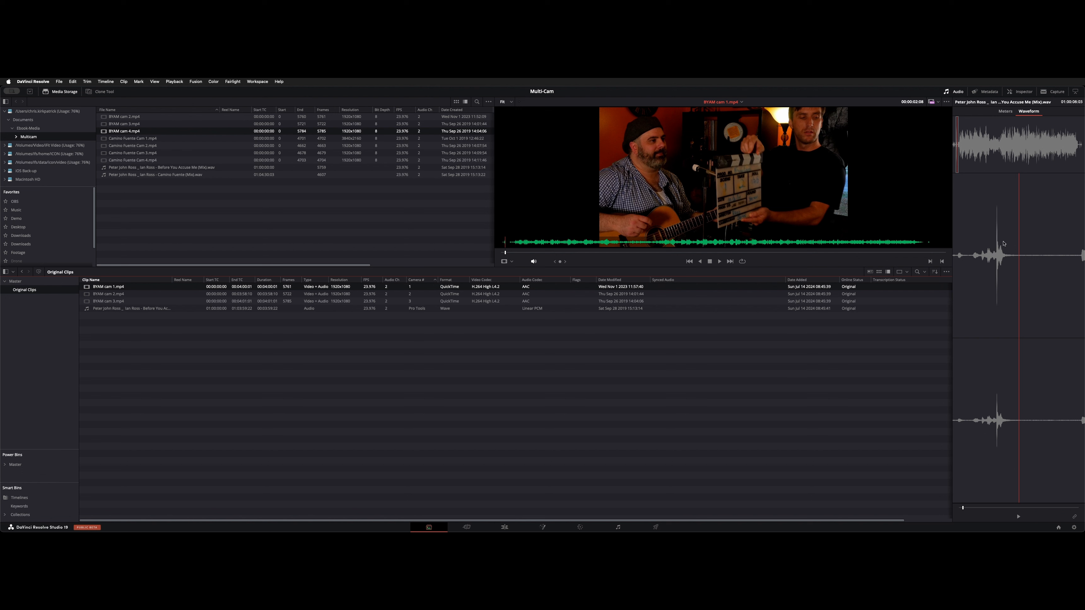
left_click(995, 232)
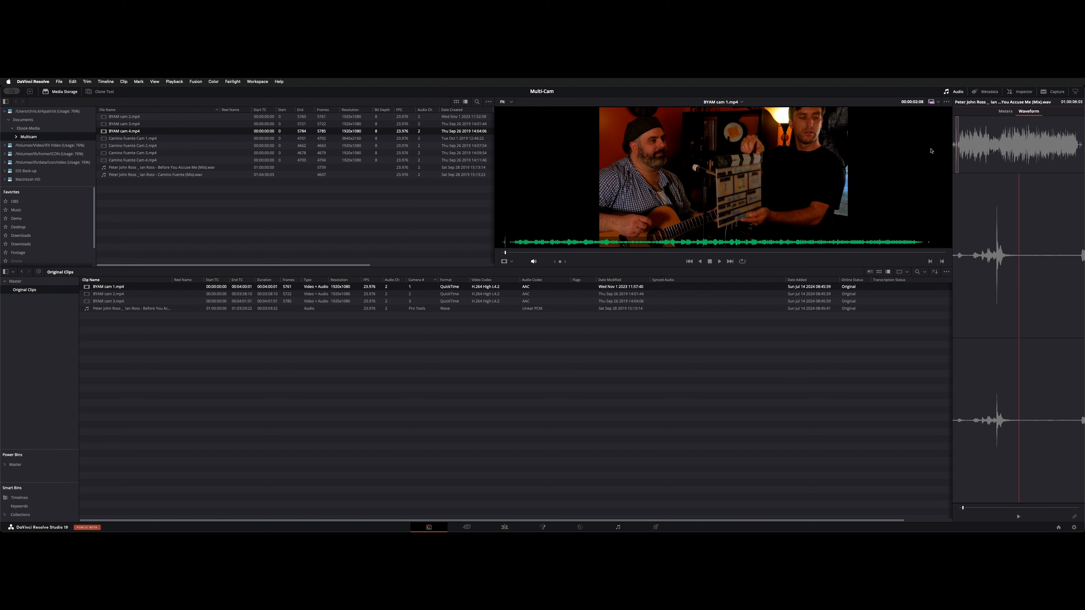
left_click(829, 133)
key("Left")
key("Left")
key("Left")
key("Left")
key("Left")
key("Left")
key("Left")
key("Left")
key("Left")
key("Left")
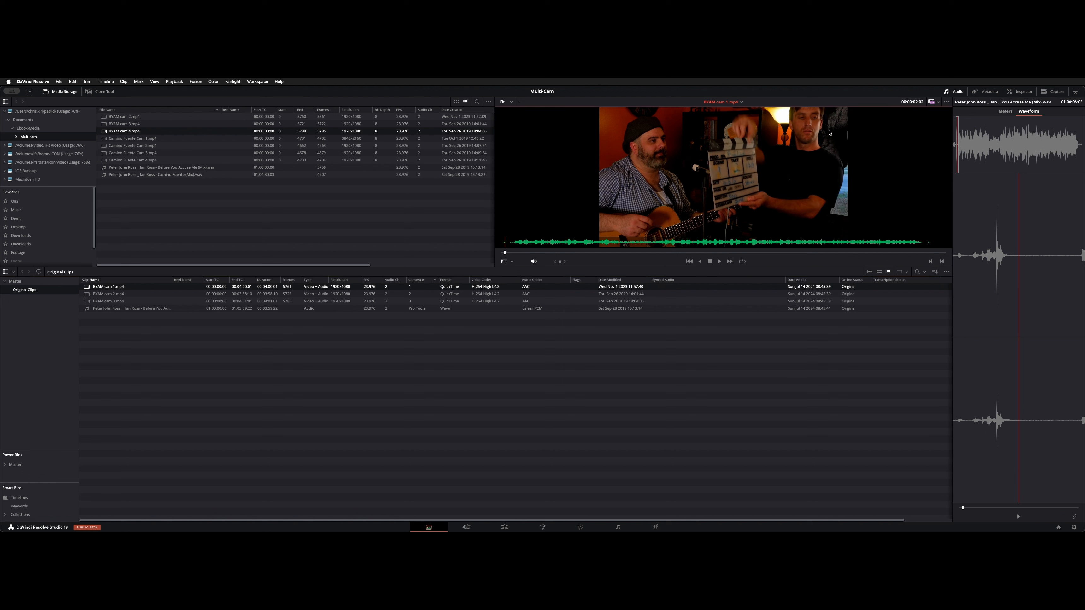
key("Right")
key("Right")
key("Right")
key("Right")
key("Right")
key("Right")
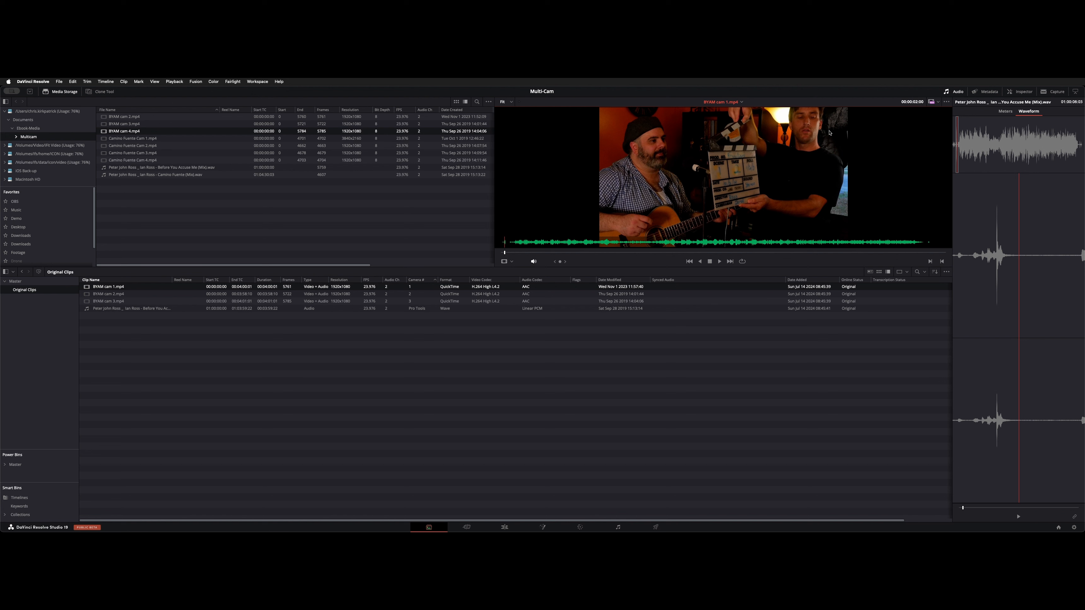
key("Left")
key("Left")
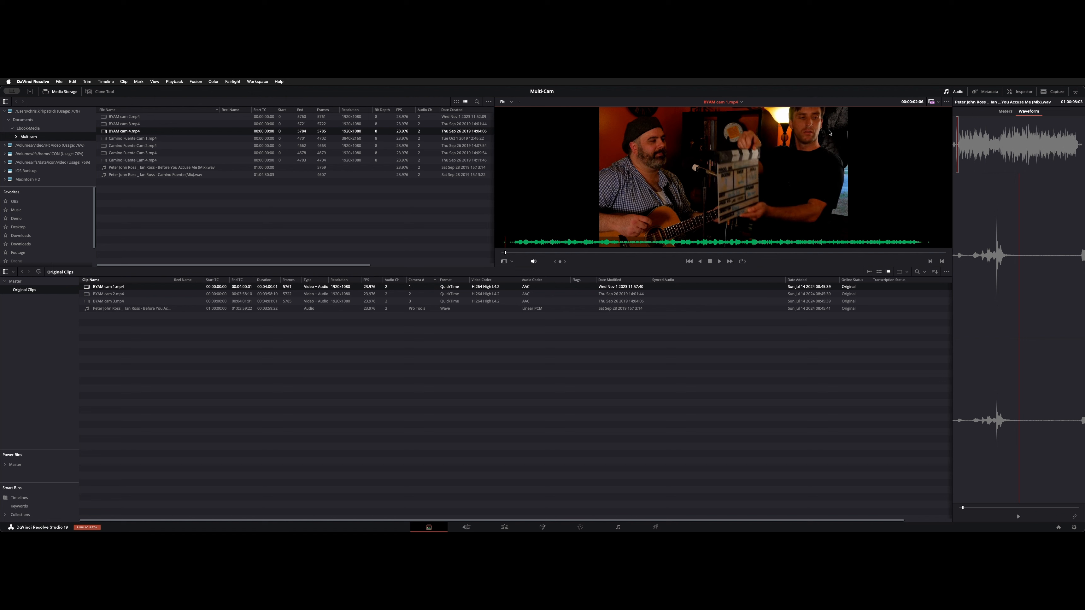
key("Right")
key("Right")
key("Right")
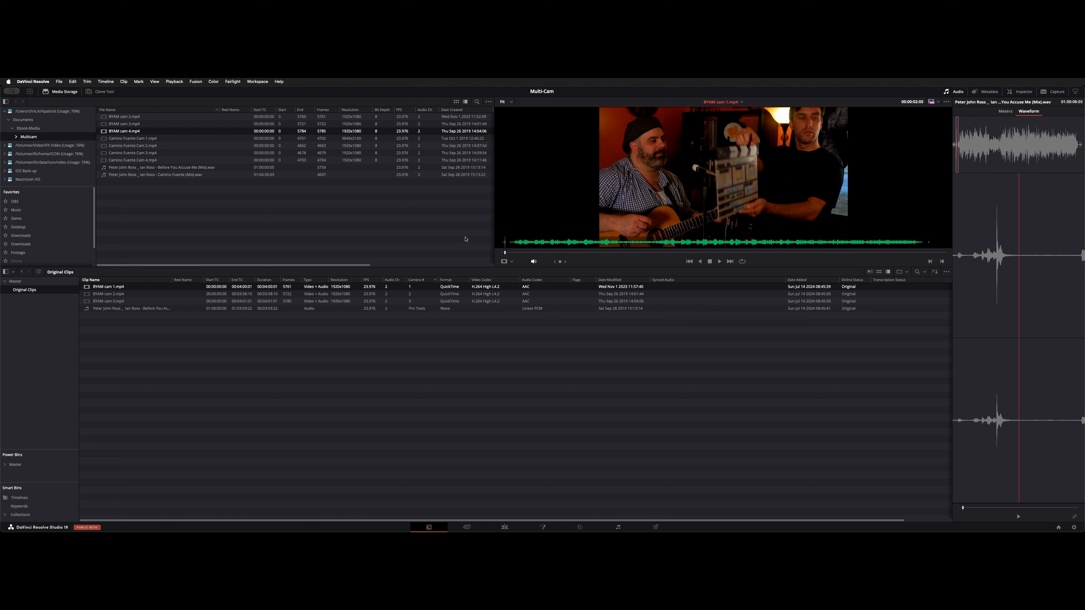
key("m")
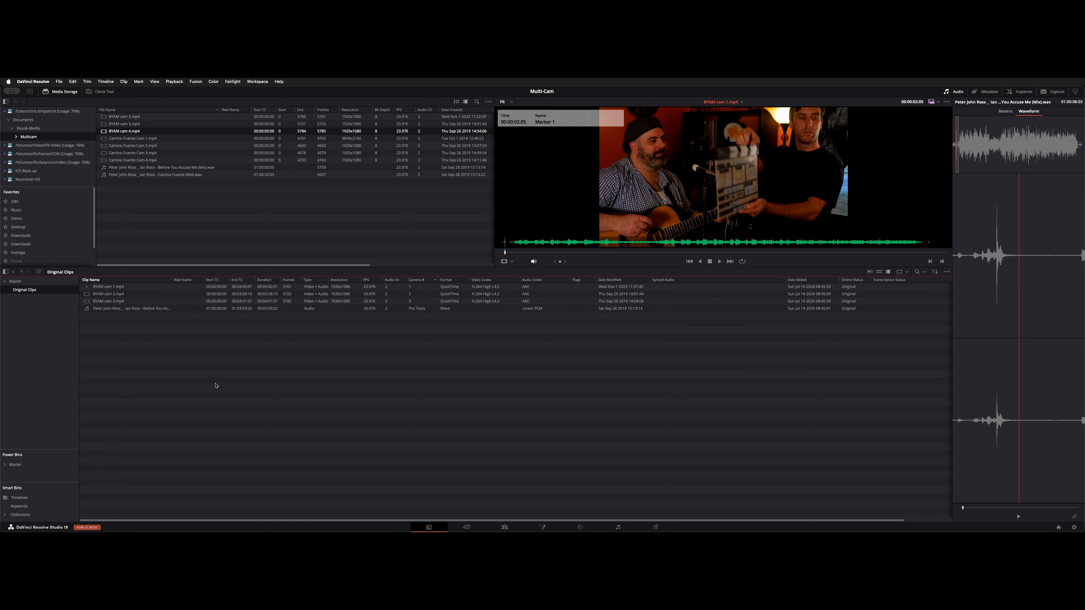
- Display the audio track of BYAM cam 1.mp4 in the viewer
left_click(86, 309)
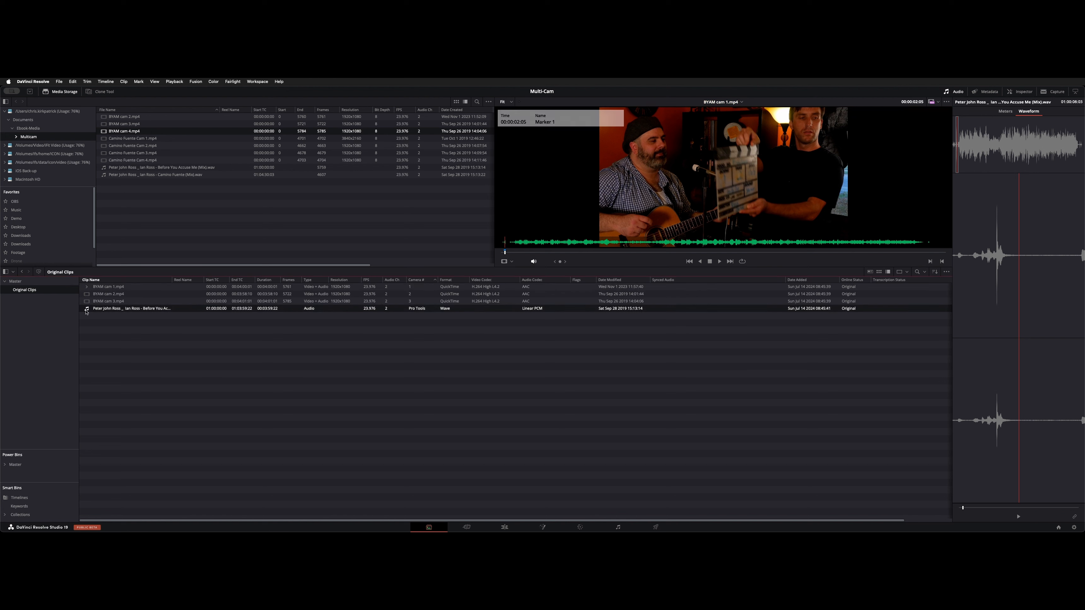
left_click(512, 261)
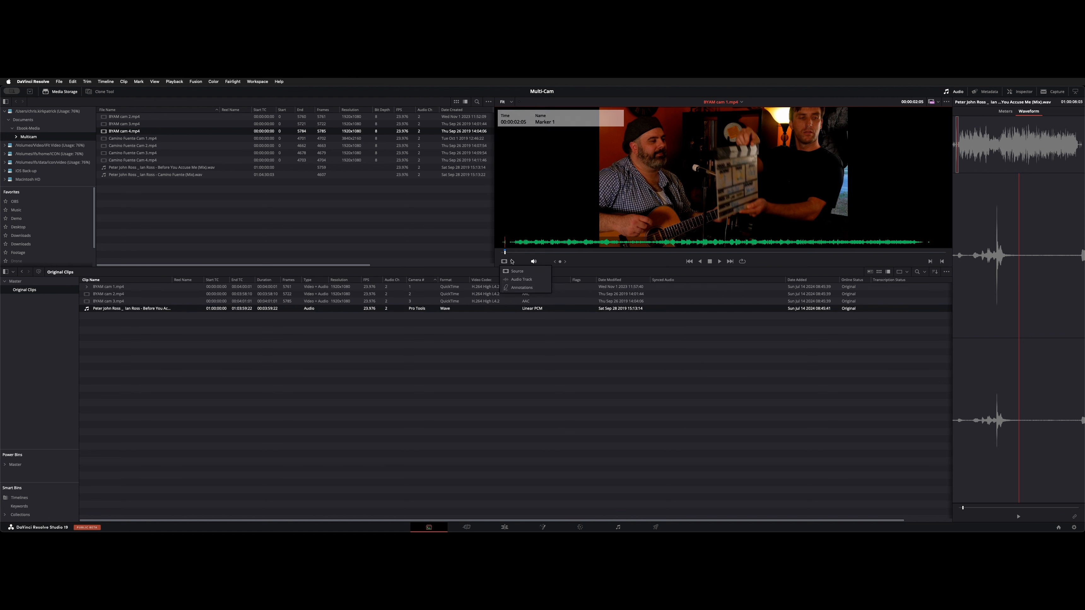
left_click(518, 280)
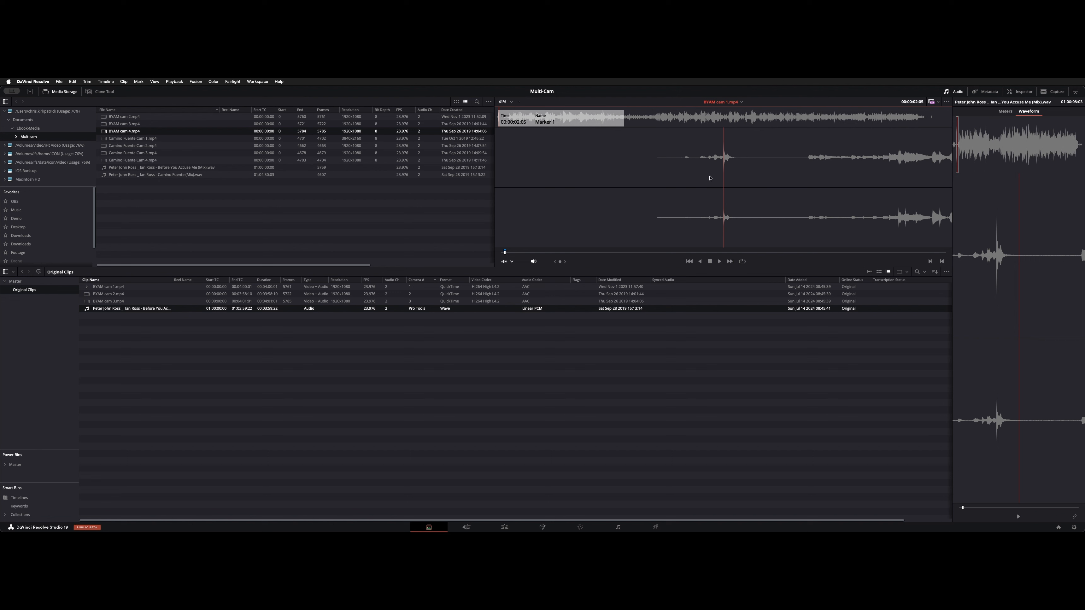
- Add a marker to the separate WAV mix at the slate-clap peak in its waveform, at 01:00:07:10
left_click(1030, 112)
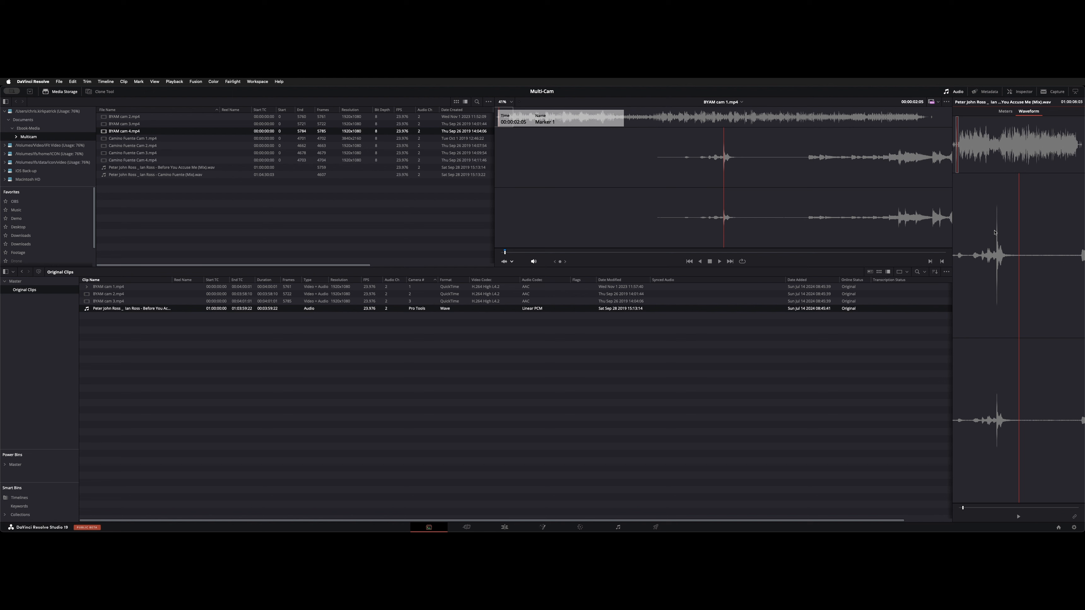
key("Left")
key("Left")
key("Left")
key("Left")
key("Left")
key("Left")
key("Left")
key("Left")
key("Left")
key("Left")
key("Left")
key("Left")
key("Left")
key("Left")
key("Left")
key("Left")
key("Left")
key("m")
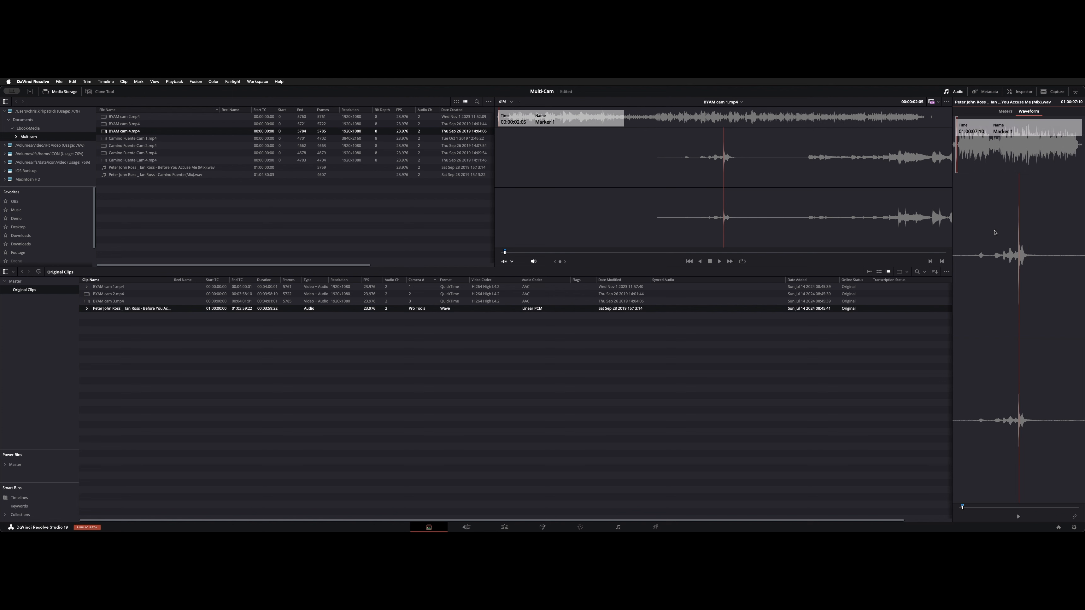
left_click(603, 339)
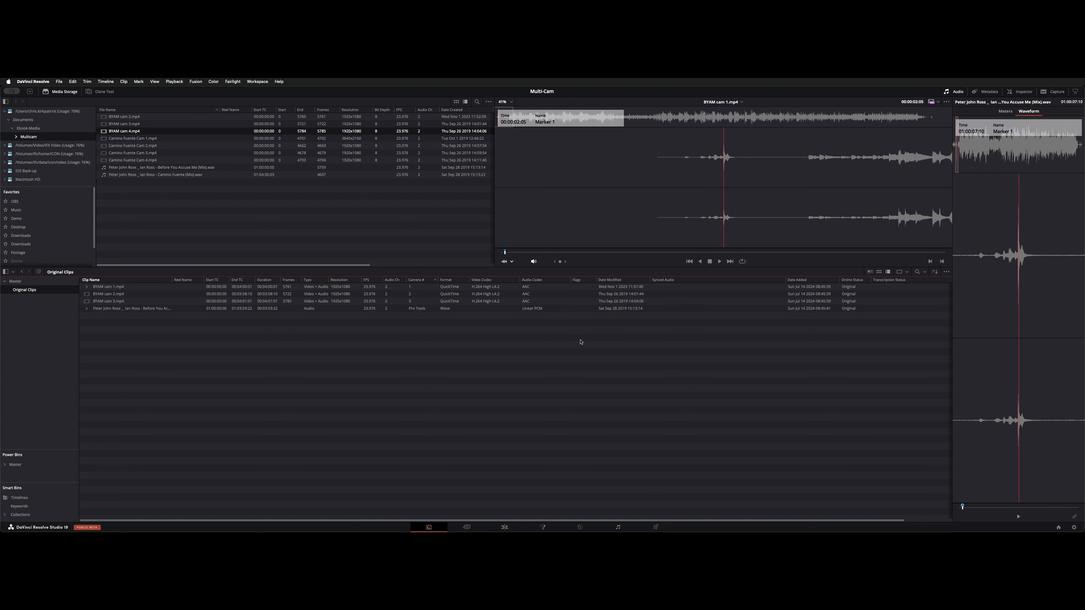
- Expand BYAM cam 1.mp4 and the WAV clip in the bin and load Marker 1 of each
left_click(87, 286)
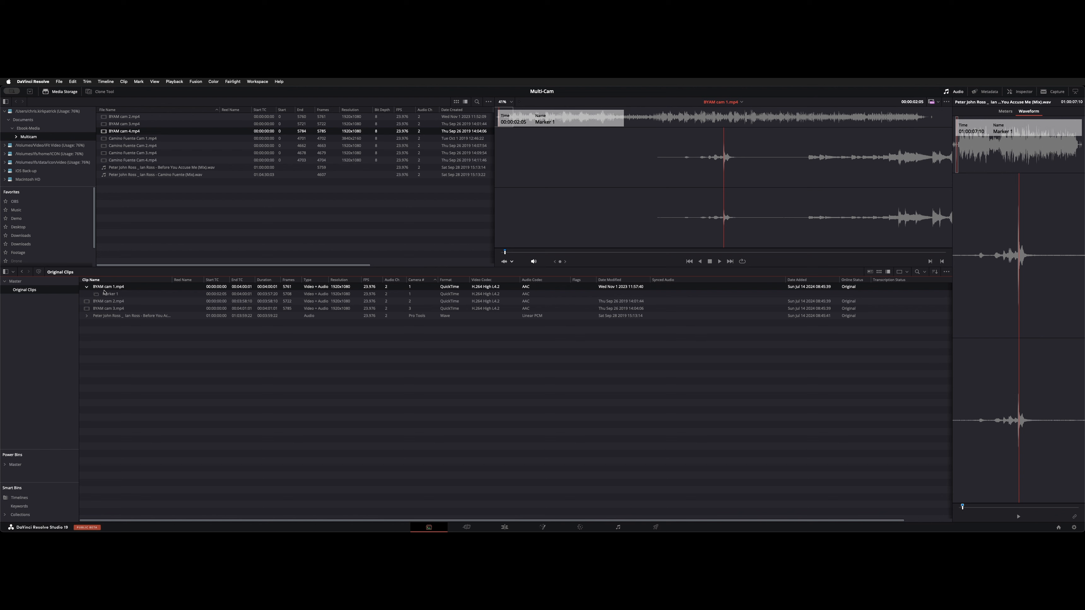
left_click(104, 293)
left_click(86, 315)
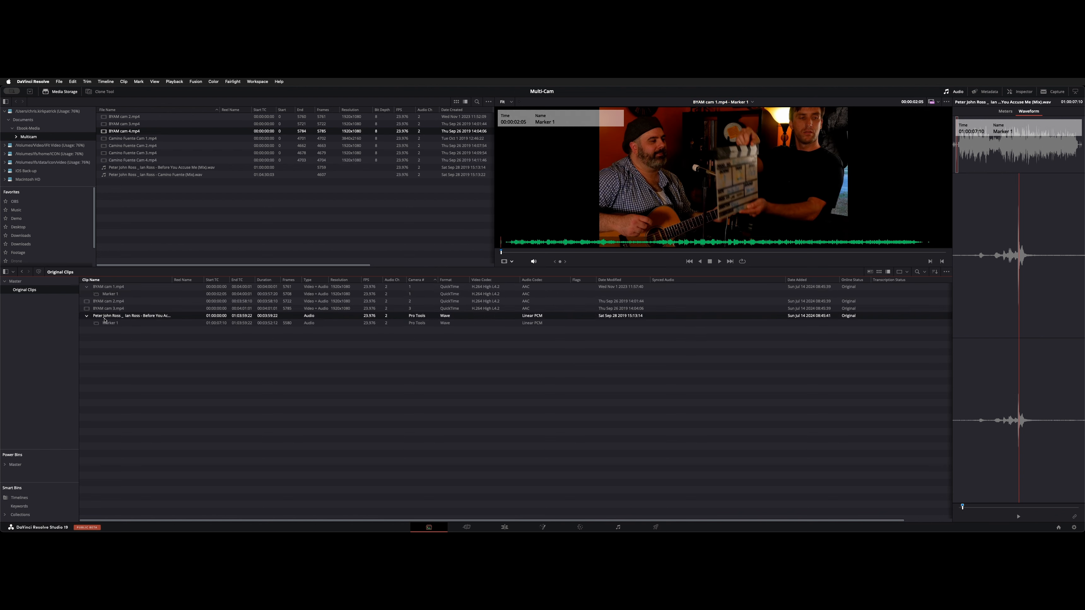
left_click(105, 322)
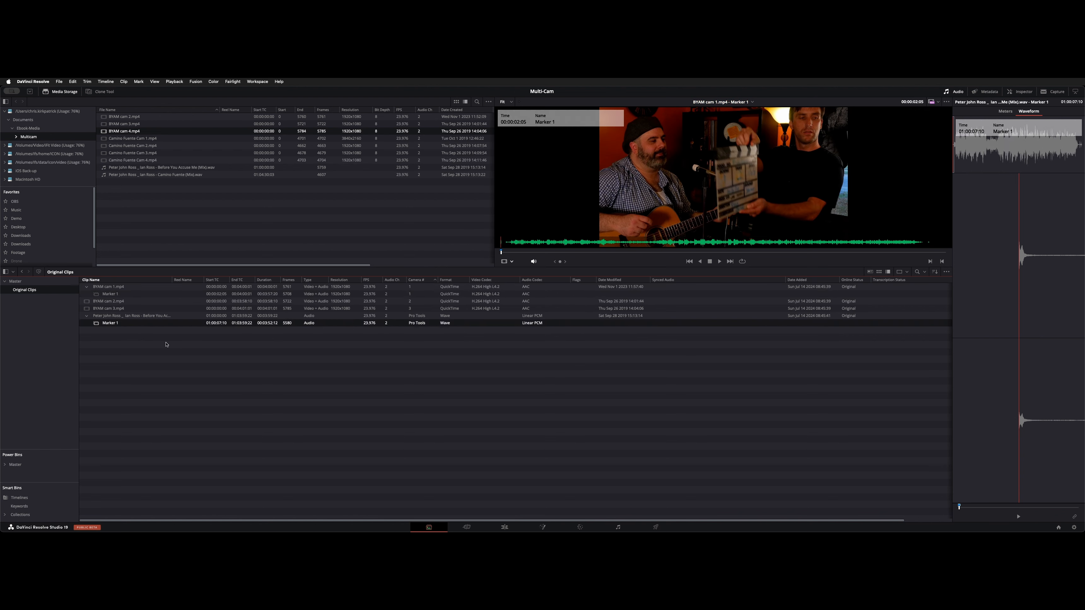
left_click(124, 293, "super")
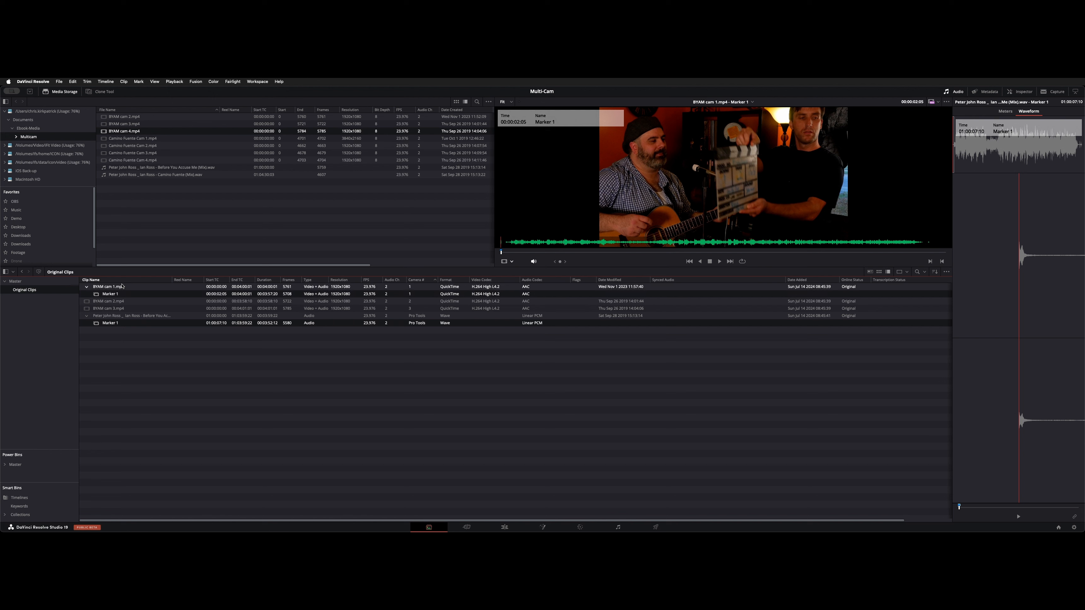
- Link the WAV mix to BYAM cam 1.mp4 with both clips positioned at their clap markers
left_click(133, 316)
left_click(106, 286, "super")
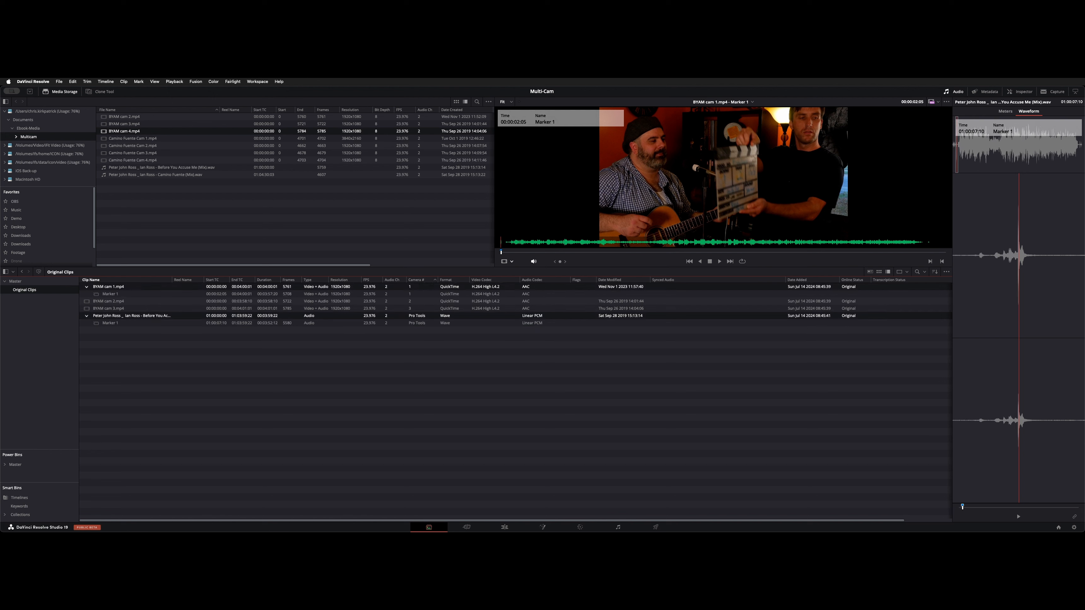
left_click(1074, 517)
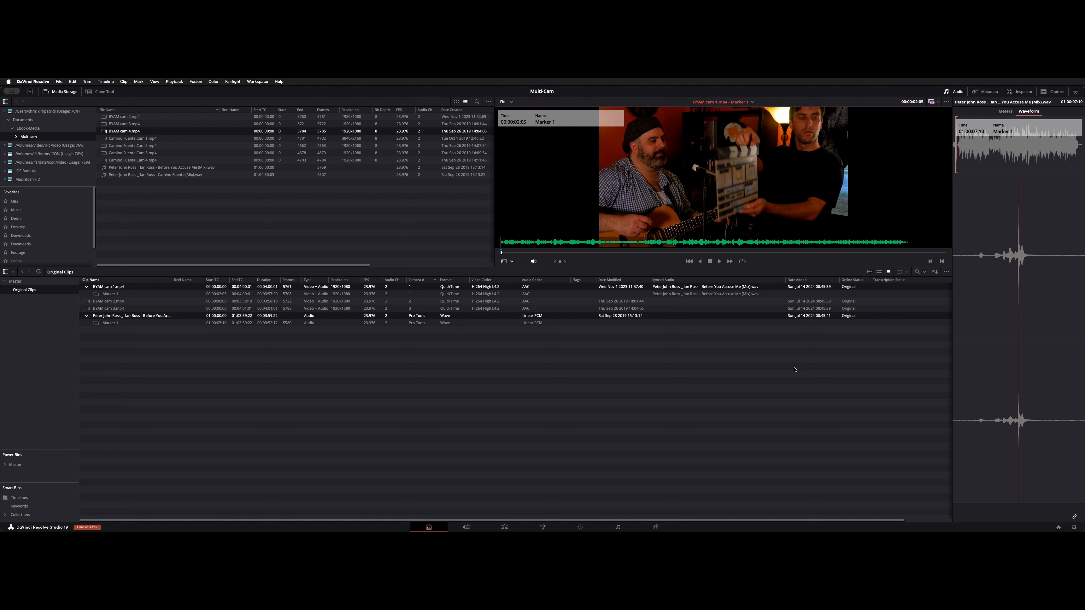
- Check the Synced Audio entry of BYAM cam 1.mp4, play the linked clip and return to its Marker 1
left_click(680, 289)
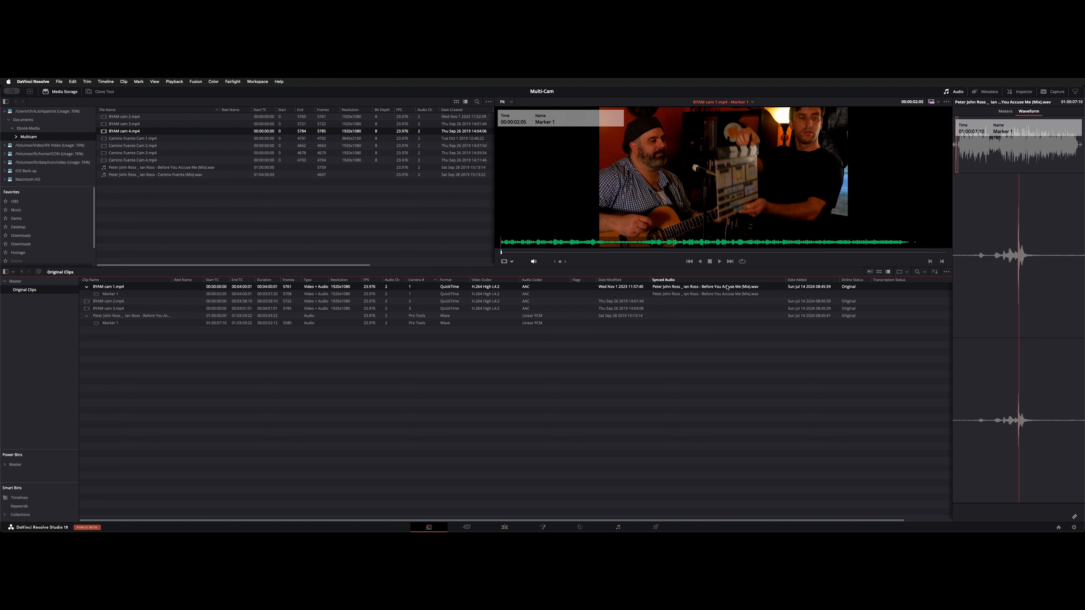
left_click(713, 338)
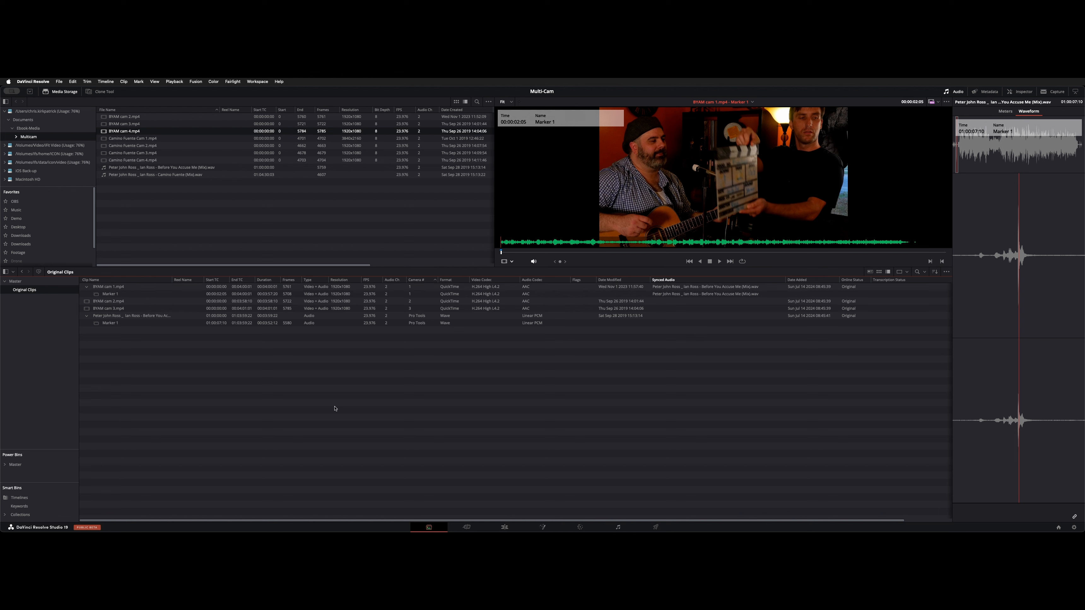
key("space")
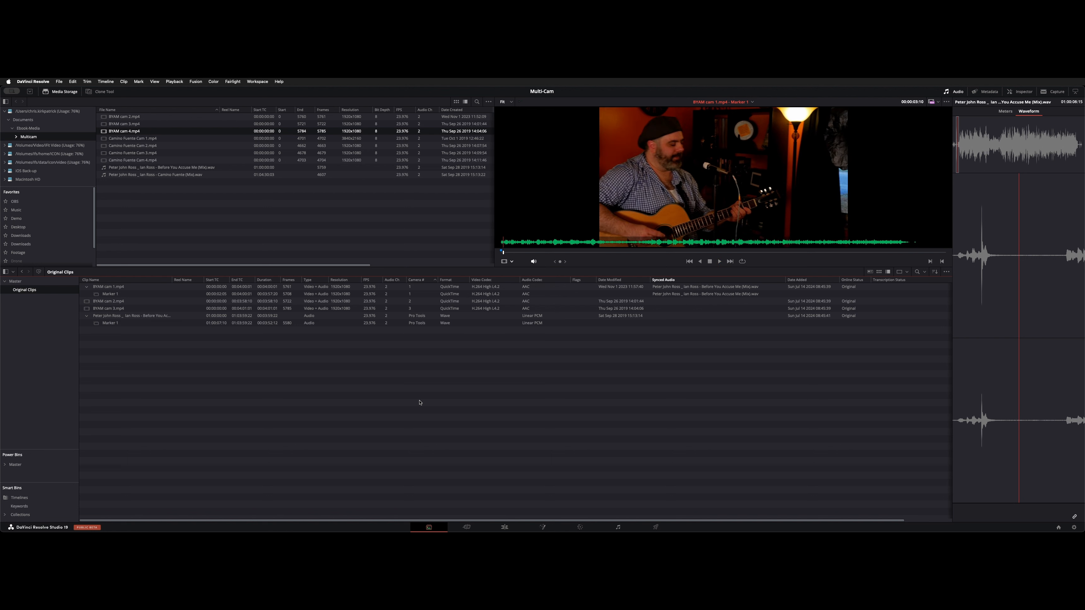
left_click(105, 294)
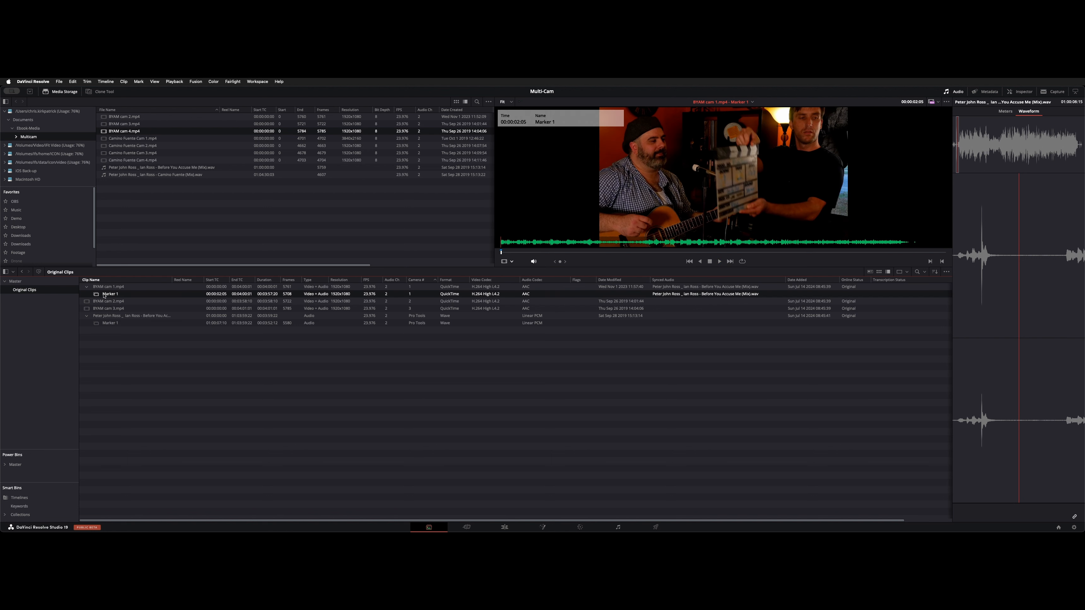
- Collapse the marker lists of BYAM cam 1.mp4 and the WAV clip in the bin
left_click(86, 287)
left_click(86, 308)
left_click(110, 331)
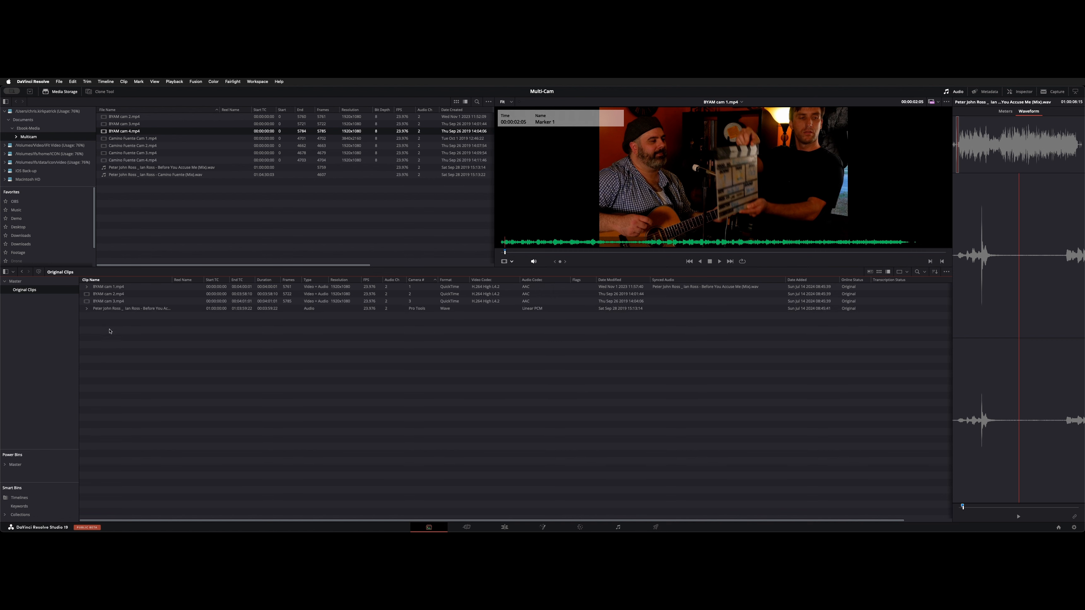
- On the Cut page, select the three BYAM camera clips without the WAV clip
left_click(467, 526)
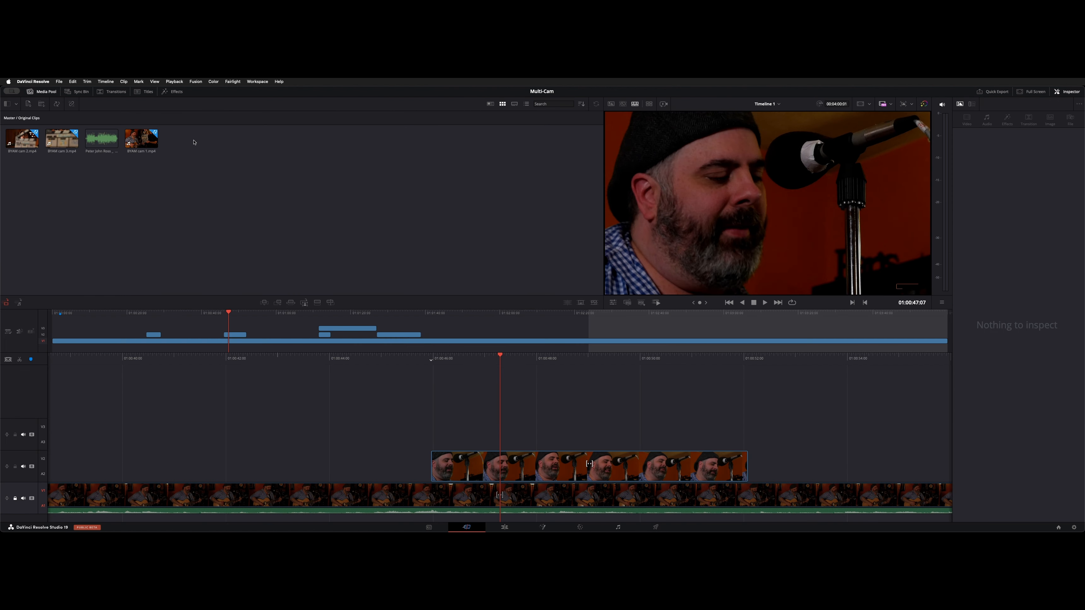
left_click_drag(194, 140, 26, 142)
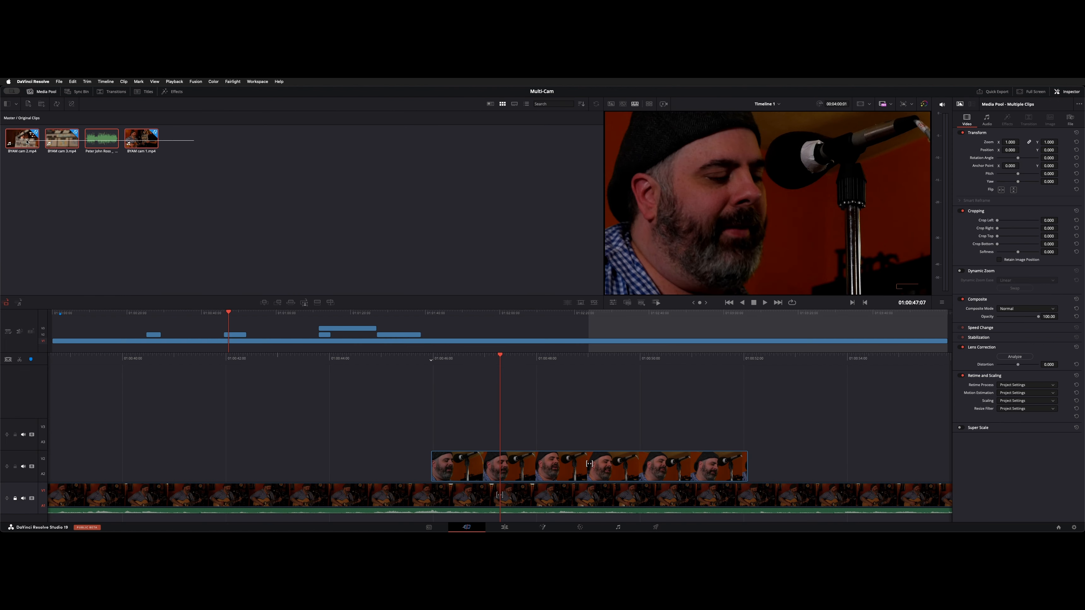
left_click(103, 139, "super")
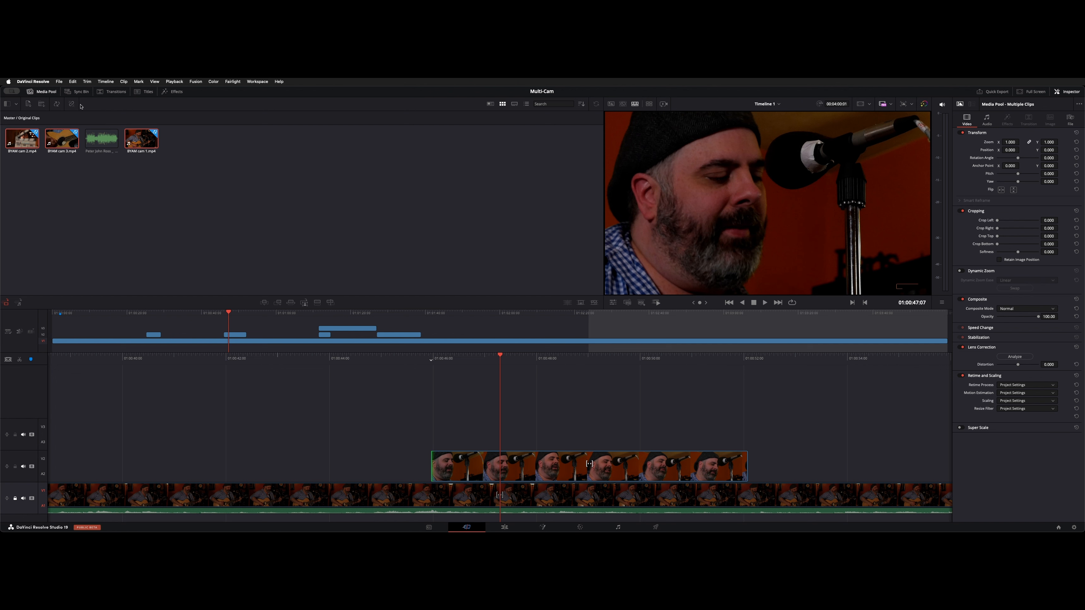
- View the selected camera clips in the Sync Clips window and close it without syncing
left_click(58, 104)
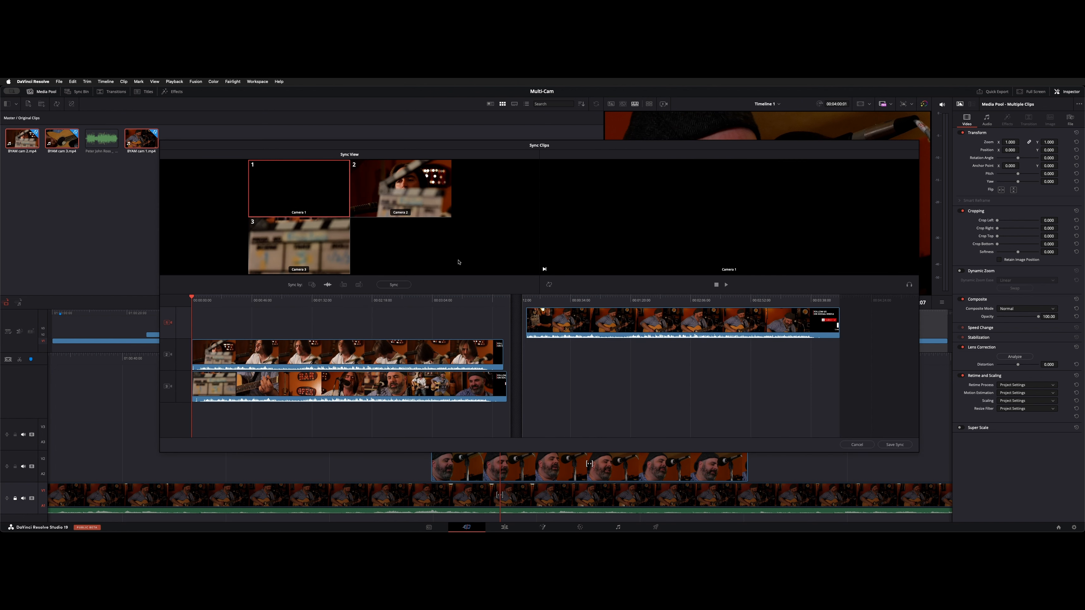
key("Escape")
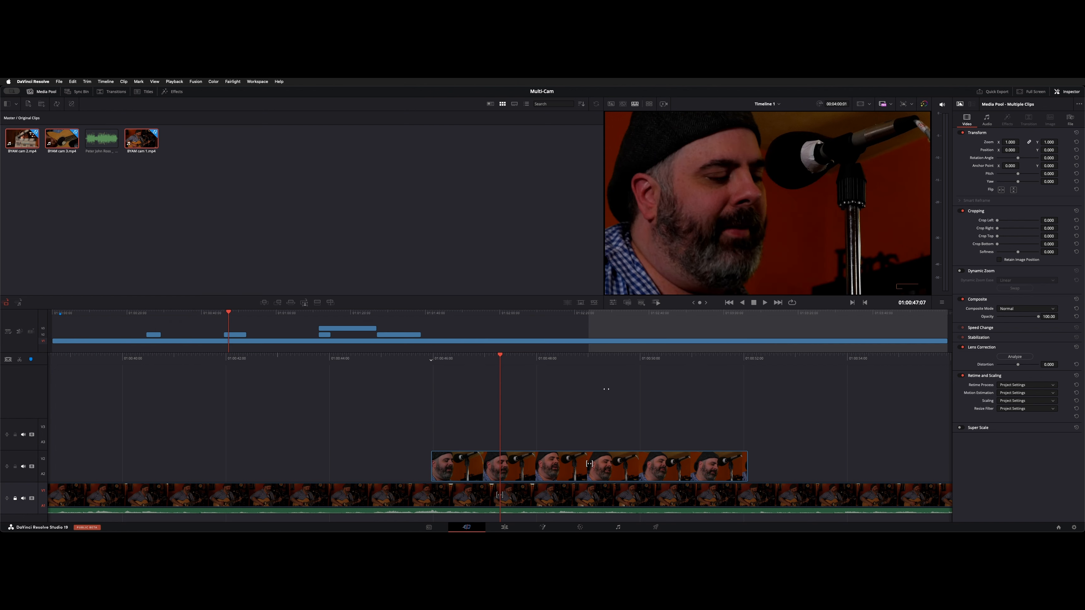
- On the Edit page, open the Media Sync multicam clip from the Master bin as a timeline
left_click(502, 525)
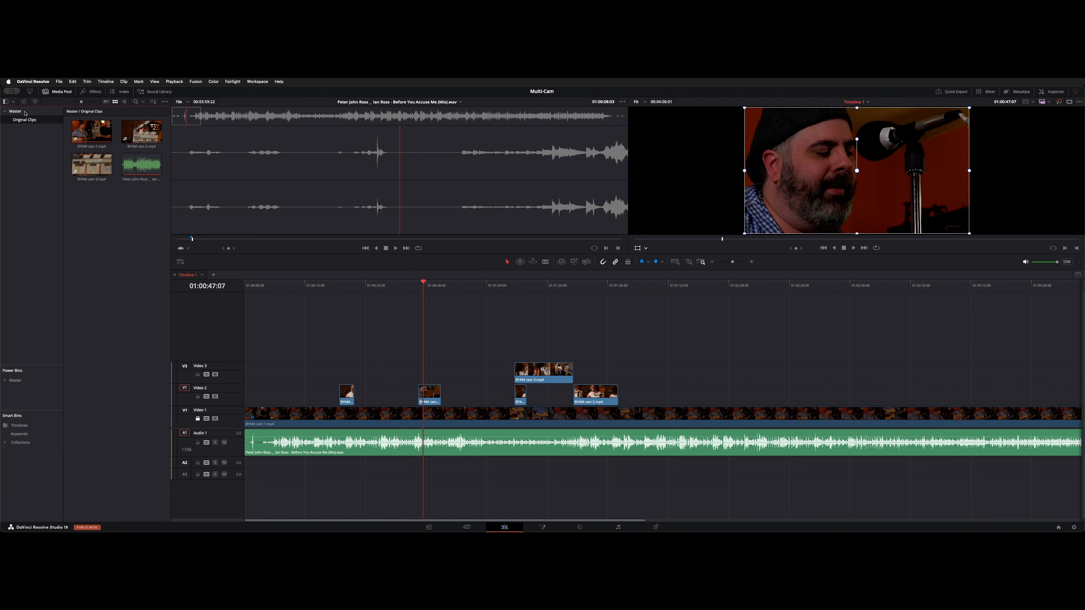
left_click(15, 110)
right_click(128, 166)
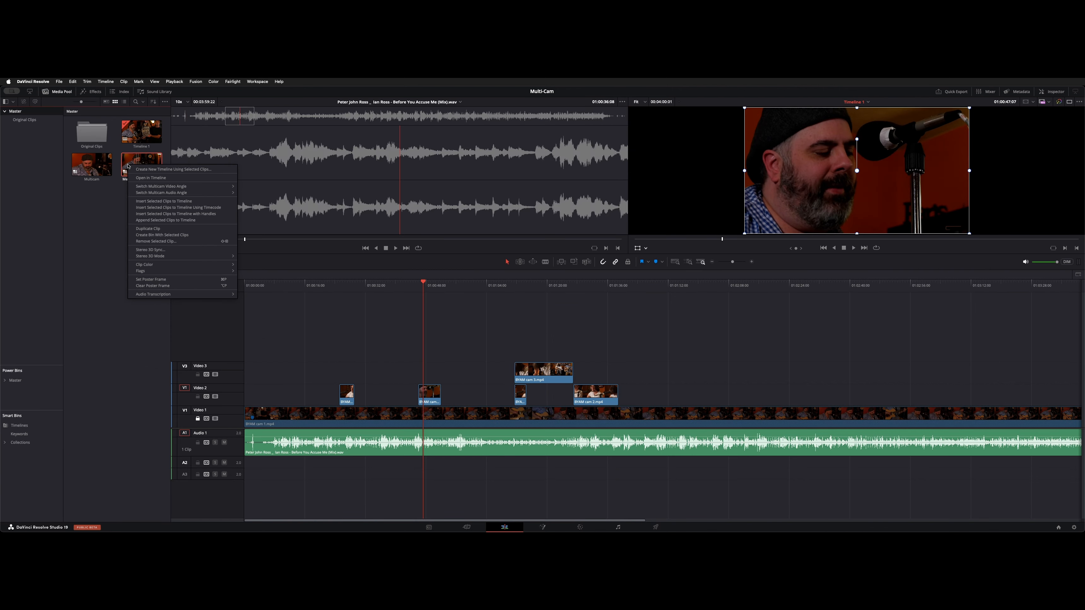
left_click(151, 177)
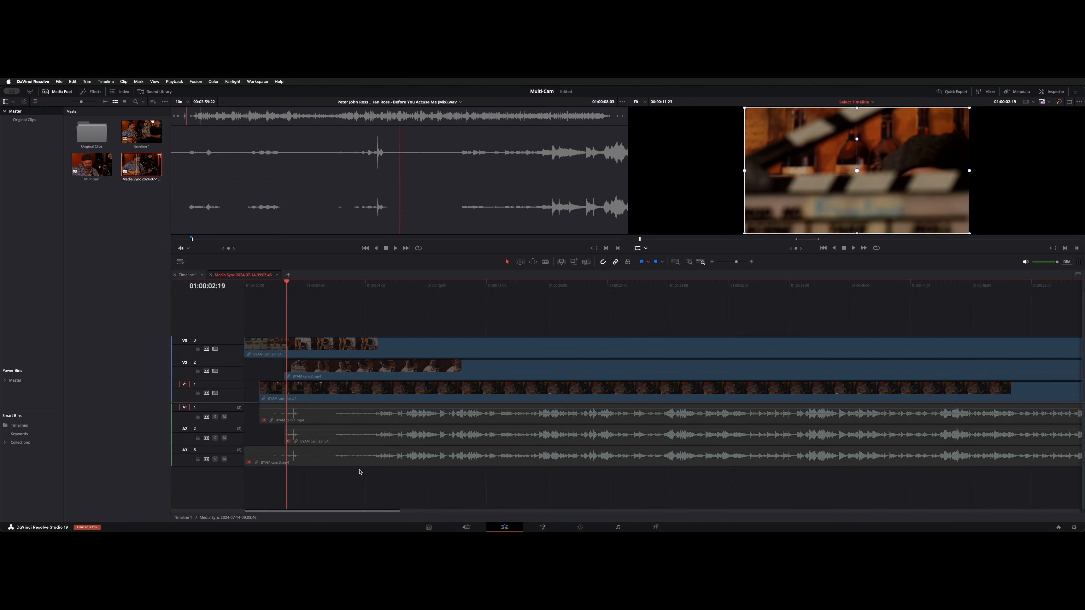
- Enable the BYAM cam 3.mp4 audio on track A3, and disable it again together with its linked video
left_click(327, 453)
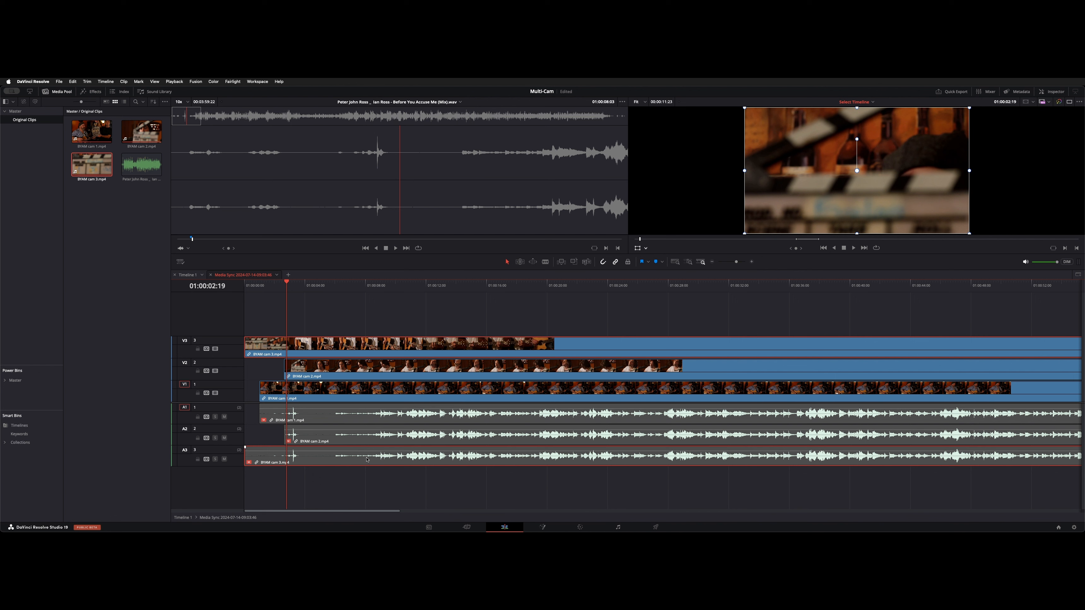
key("d")
key("d")
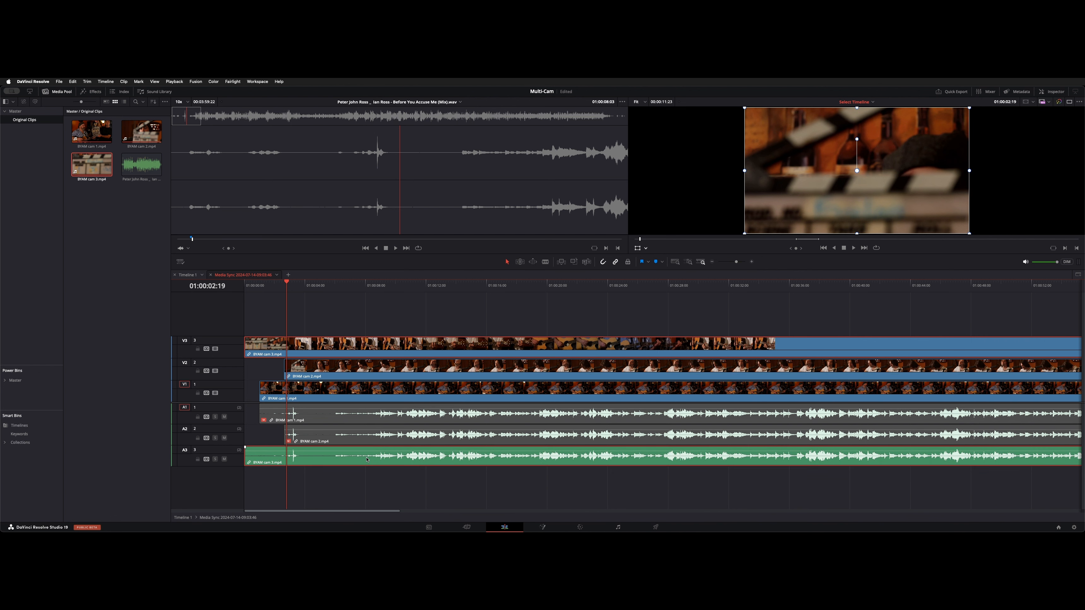
double_click(366, 459)
key("d")
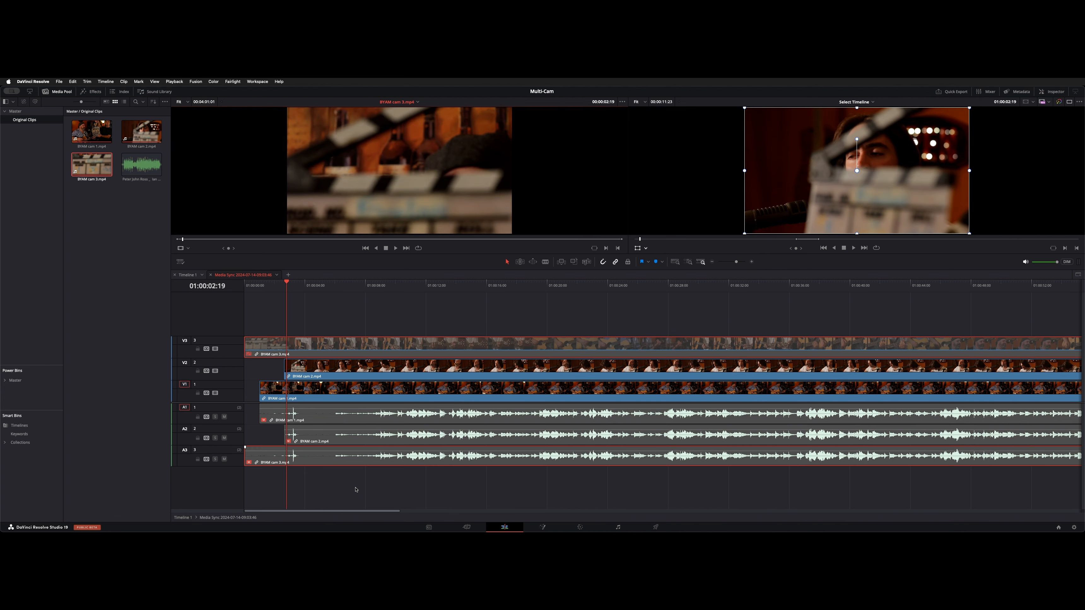
- Re-enable the linked BYAM cam 3.mp4 video and audio, disable only the audio on track A3, and clear the selection
left_click(336, 347)
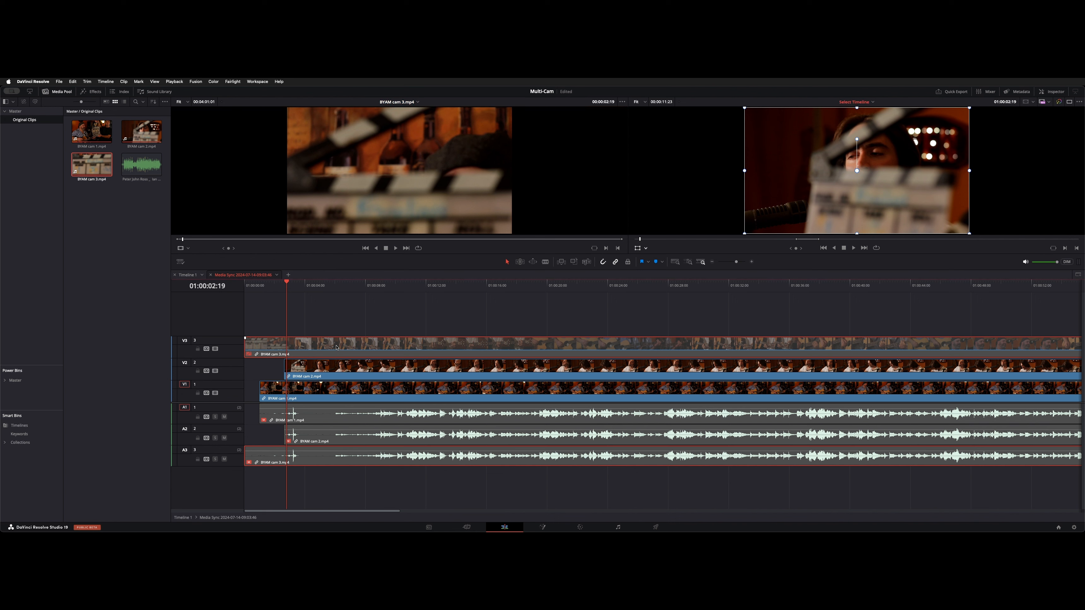
key("d")
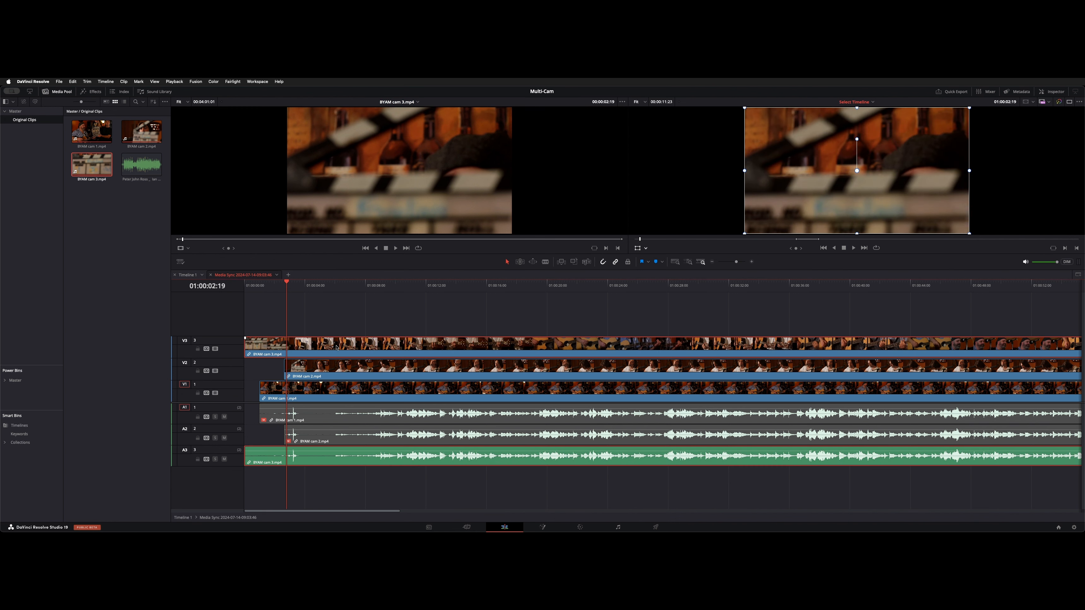
left_click(327, 461, "alt")
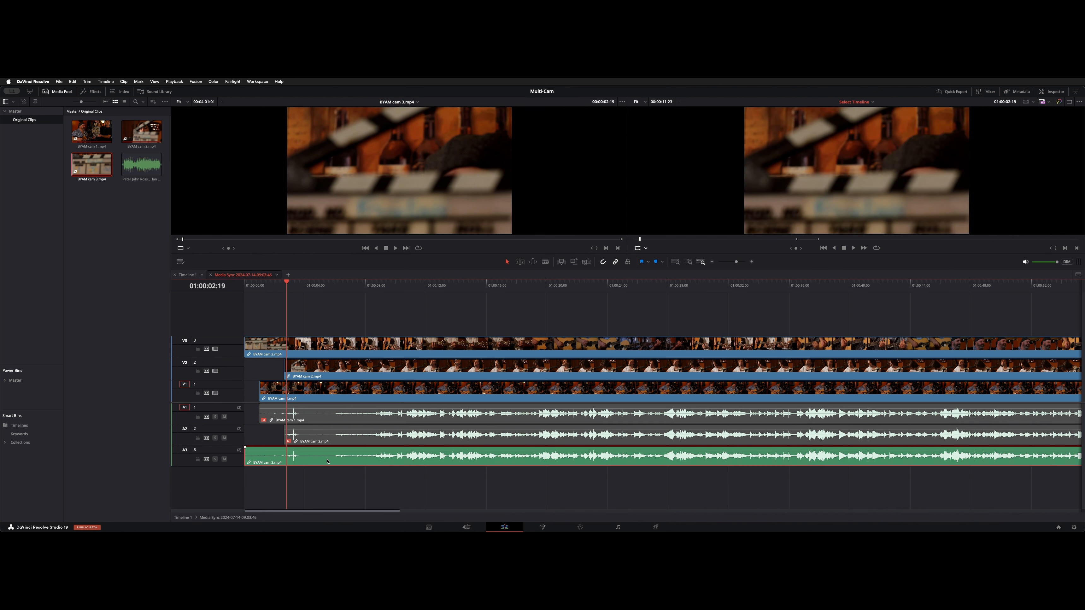
key("d")
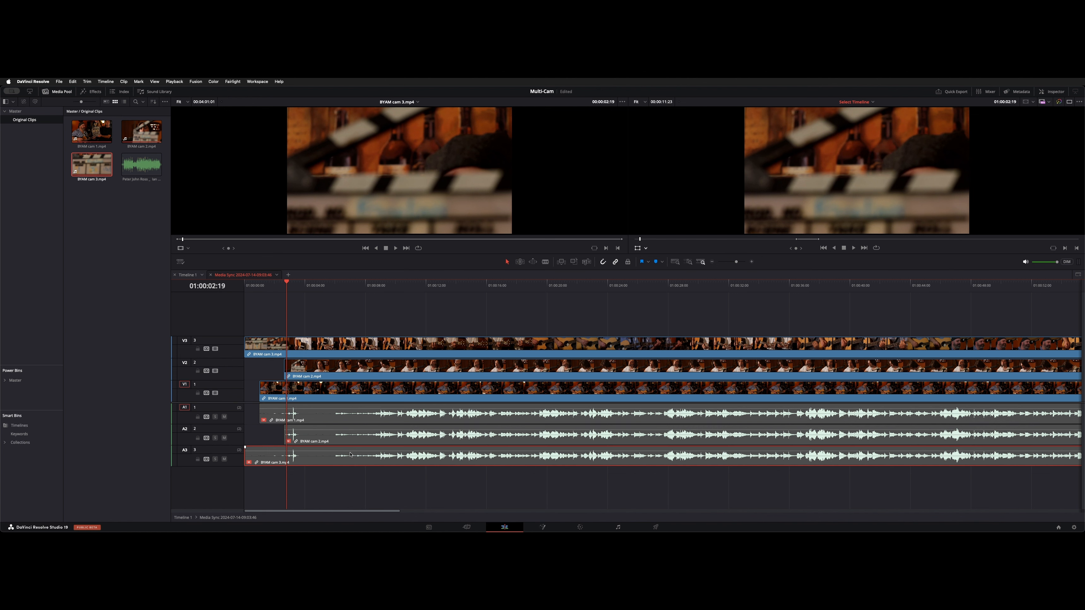
left_click(341, 481)
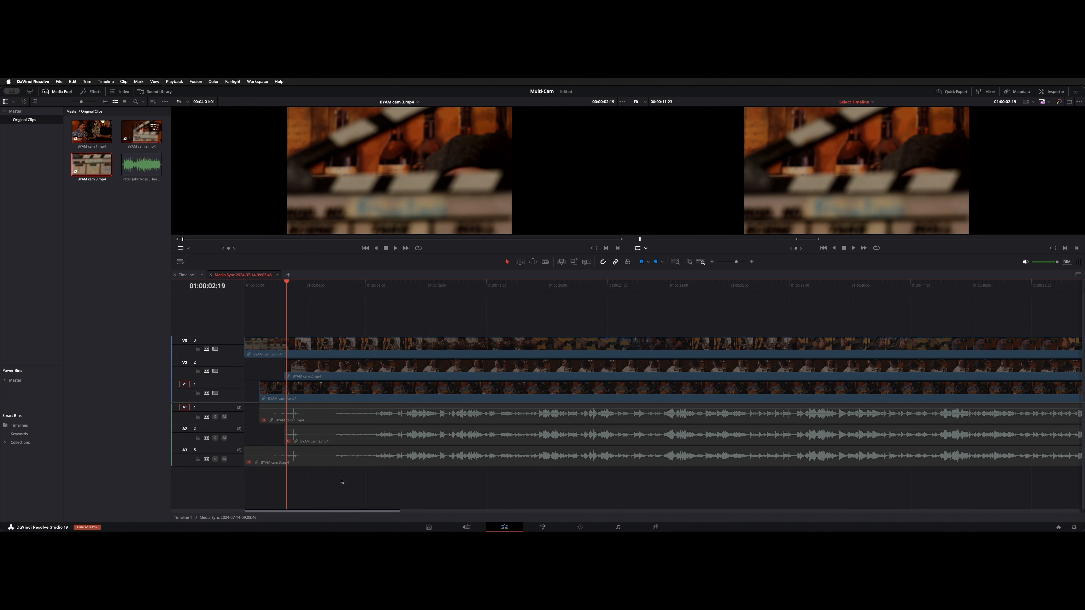
- Return to Timeline 1, inspect the slate clap at Marker 1 on the mix waveform, and select BYAM cam 1.mp4 on Video 1
left_click(210, 275)
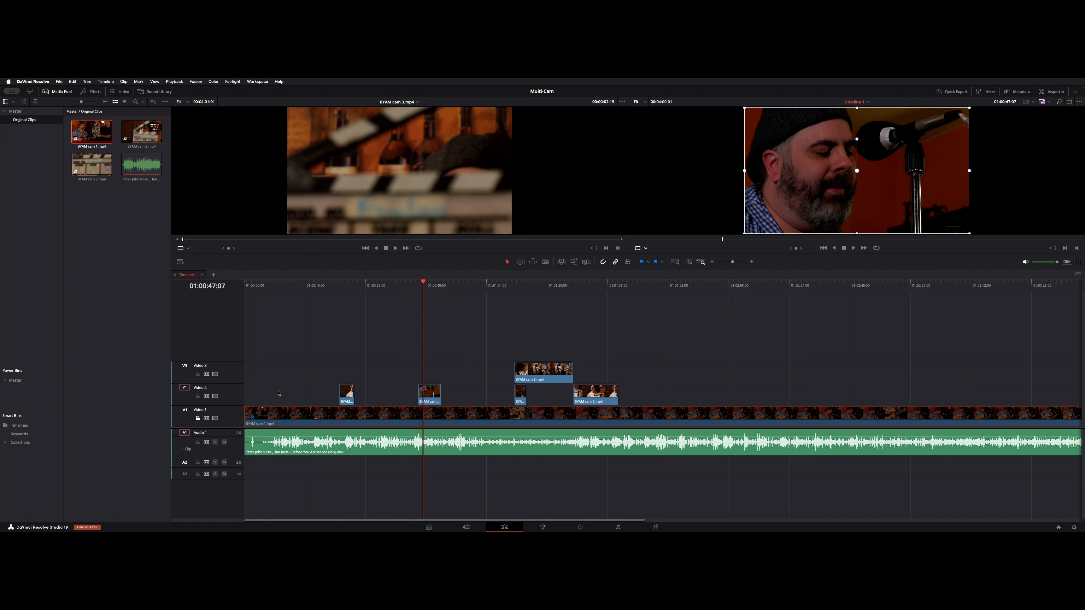
key("Home")
key("super+equal")
key("super+equal")
key("super+equal")
key("super+equal")
key("super+equal")
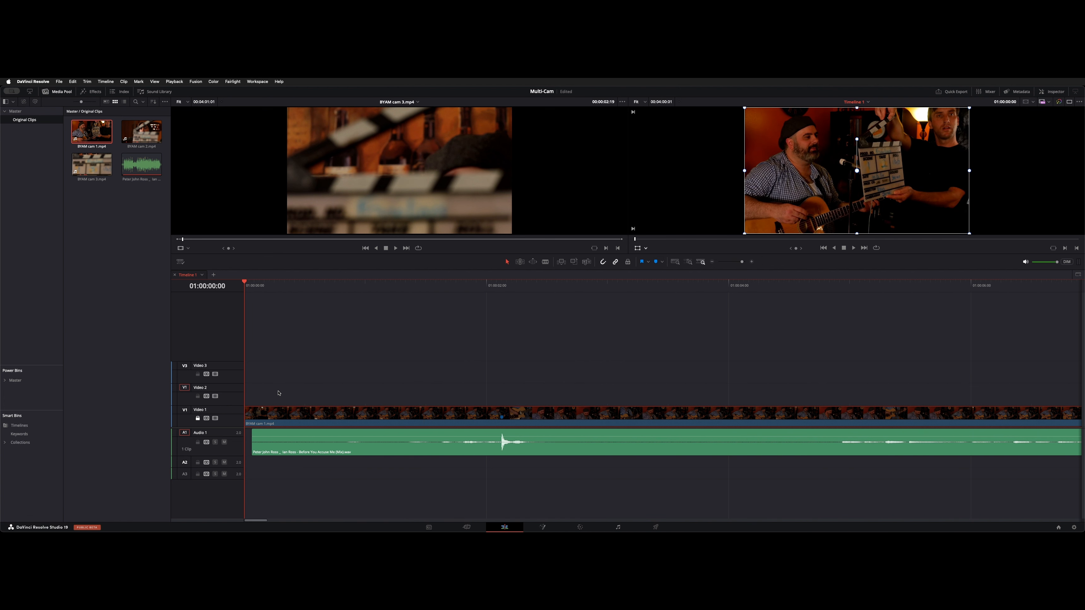
left_click(510, 451)
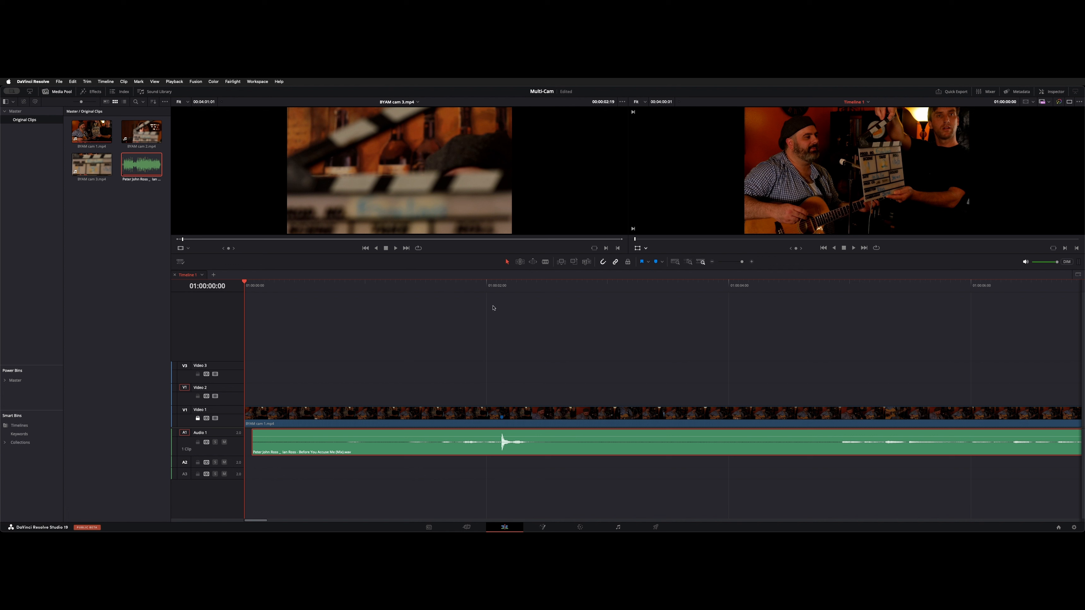
key("shift+Down")
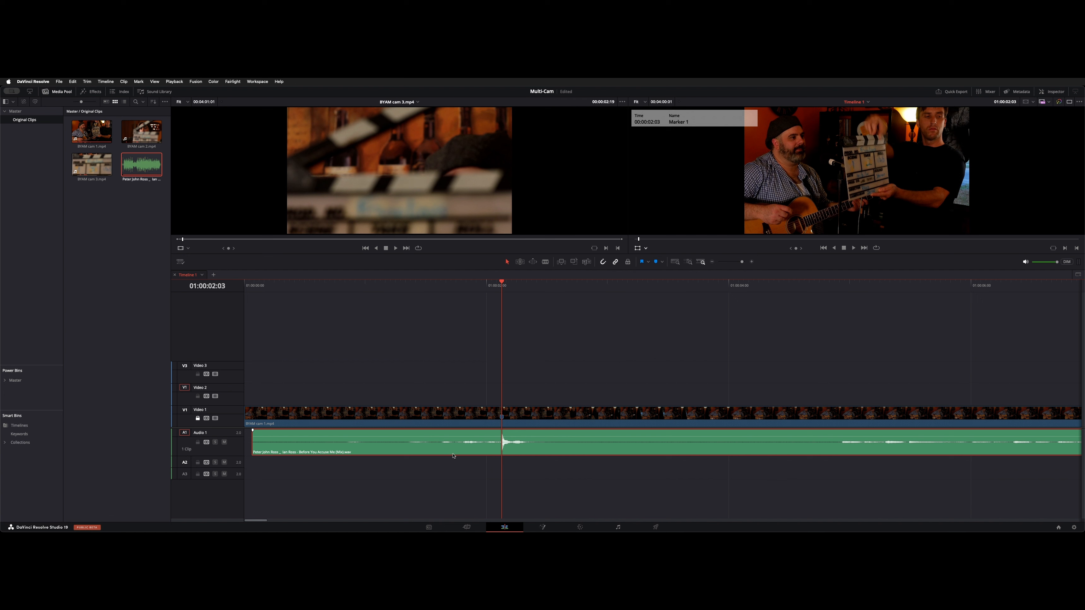
left_click(488, 415)
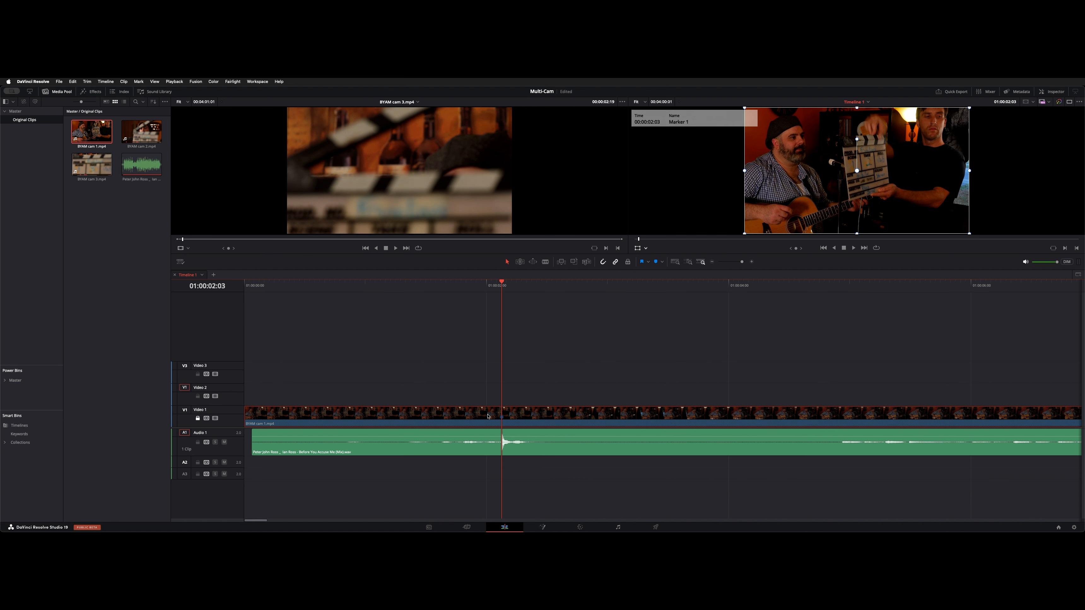
- Show the three synced camera angles in the Cut page's Sync Bin at the Marker 1 slate clap
key("super+minus")
key("super+minus")
key("super+minus")
key("super+minus")
key("super+minus")
key("super+minus")
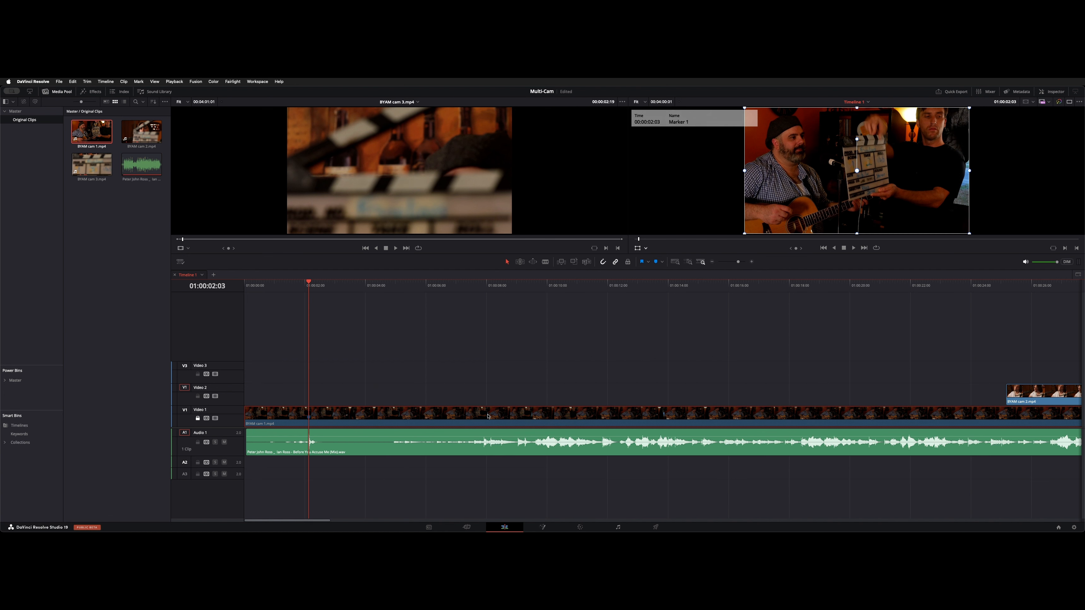
key("super+equal")
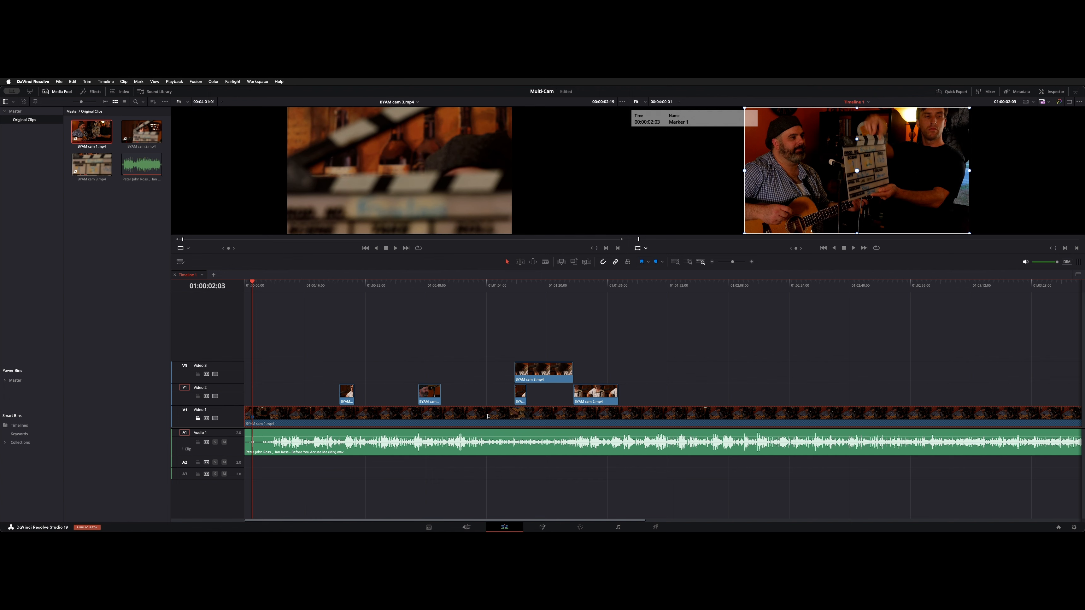
key("shift+2")
key("shift+3")
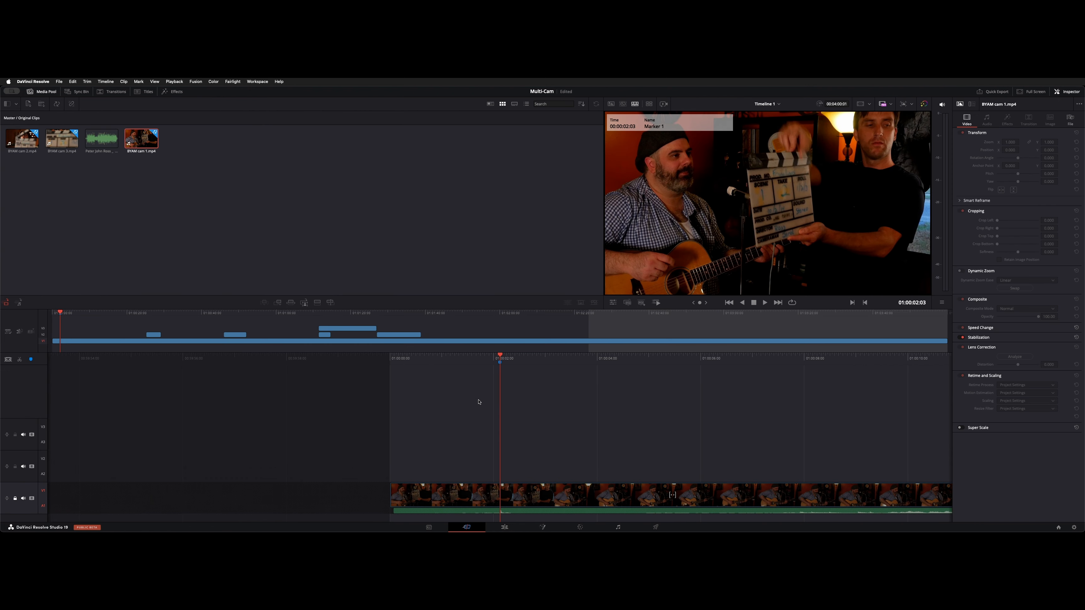
key("shift+q")
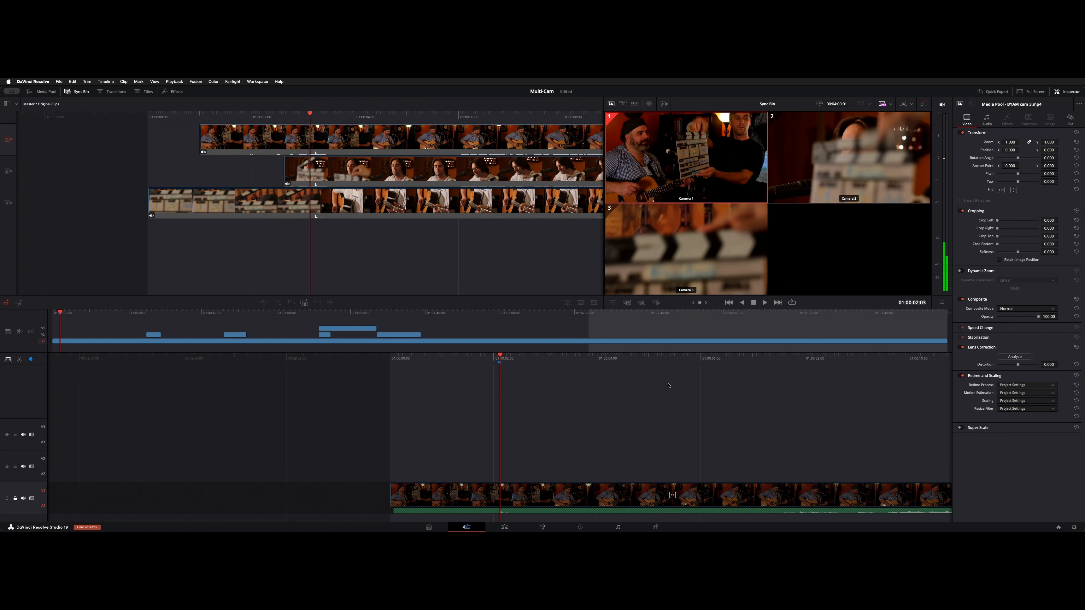
- Play the synced angles in the Sync Bin and move the Timeline 1 playhead to about 01:01:17
scroll(669, 386, "right", 3)
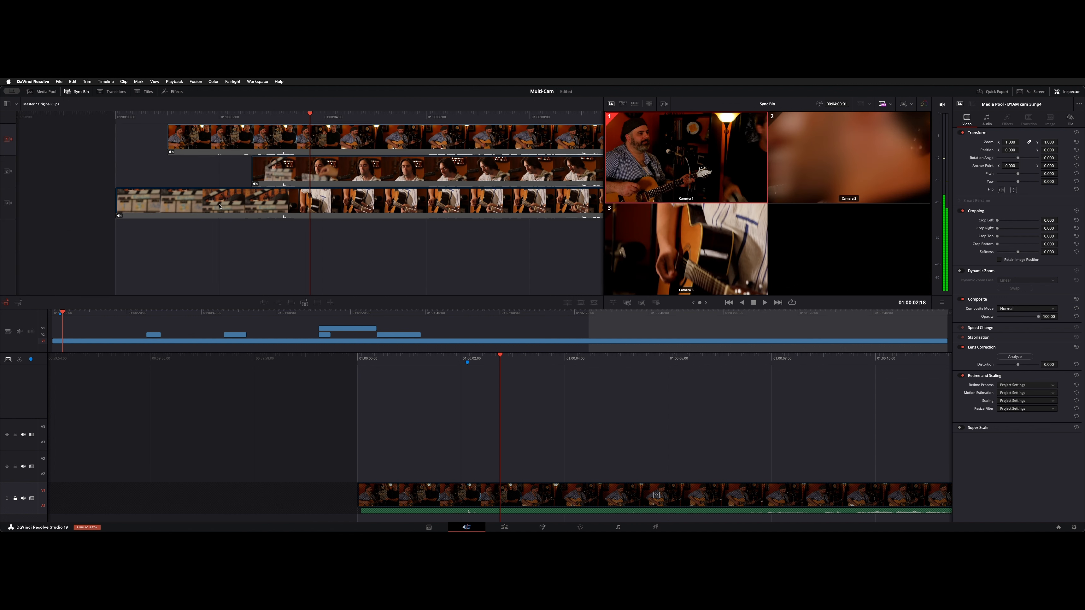
left_click(6, 304)
key("space")
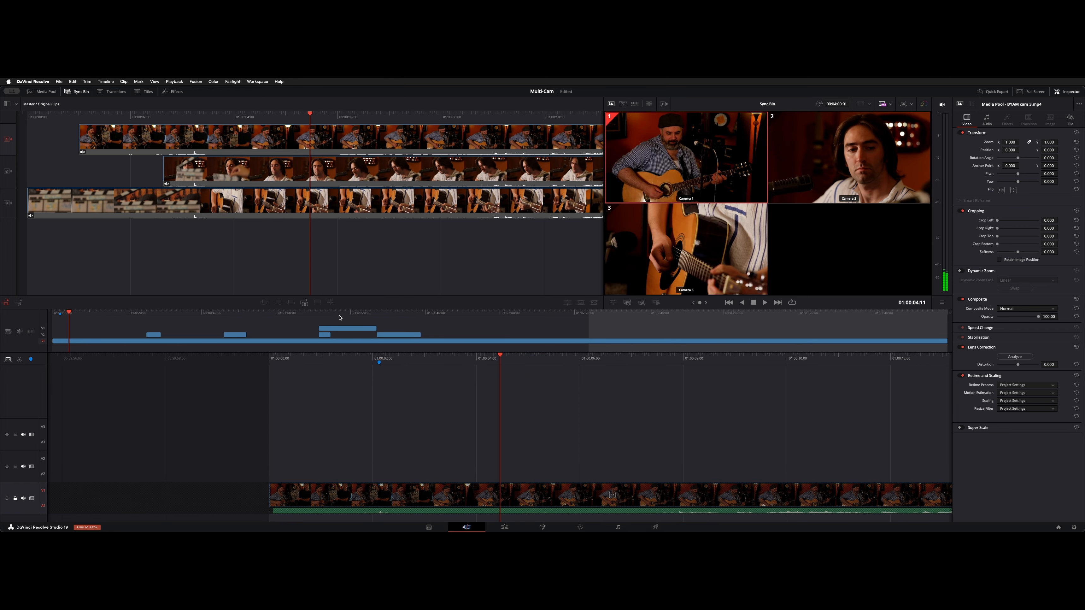
left_click(340, 317)
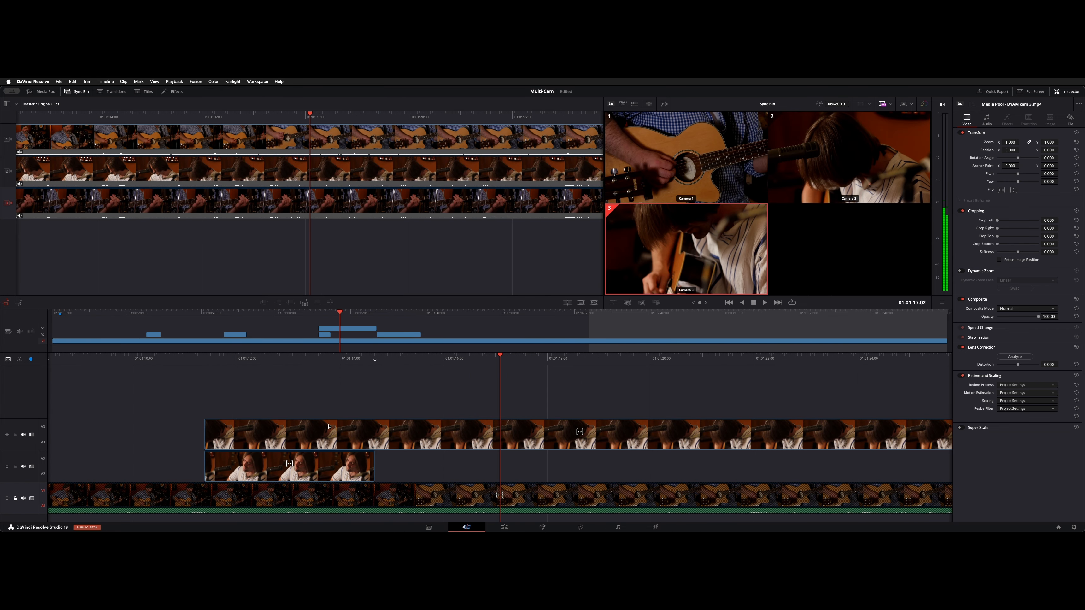